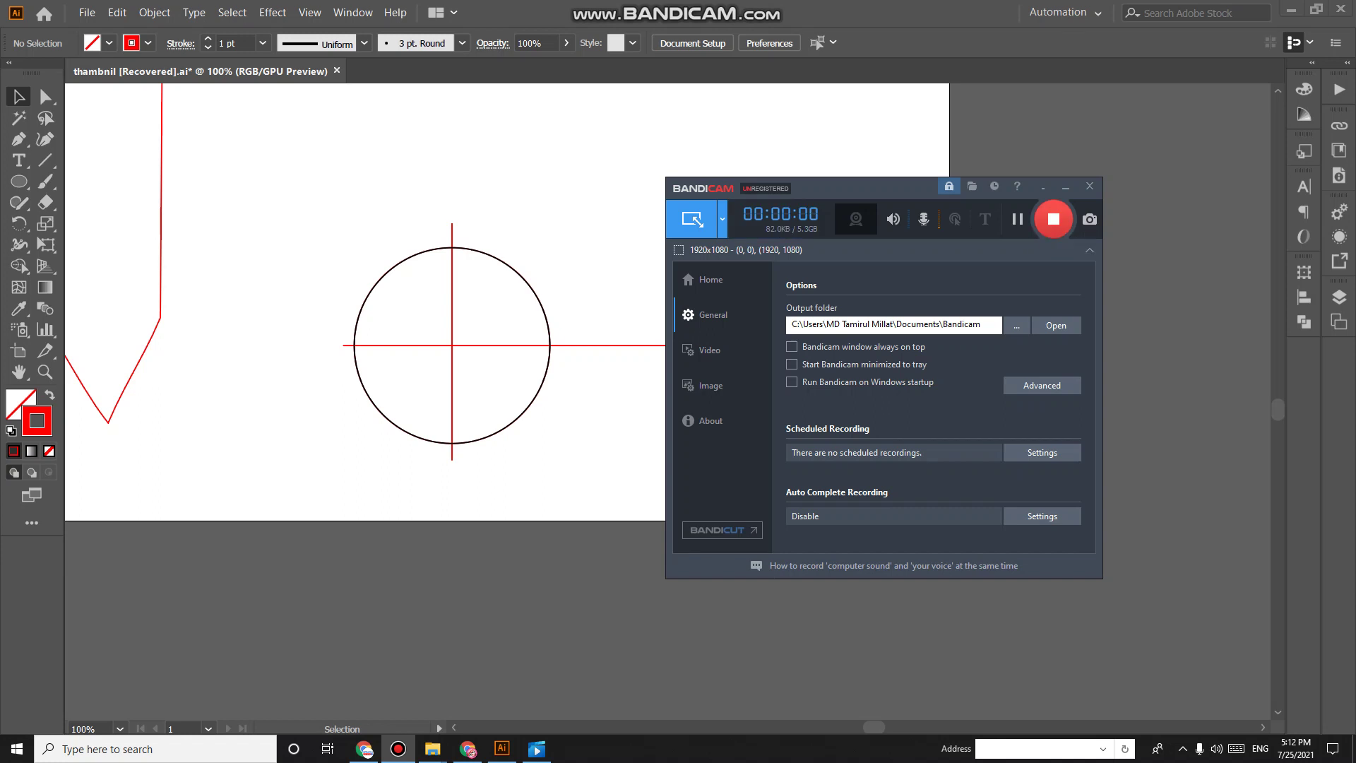
Select the black circle and change its outline to a red stroke.
{"action": "left_click", "coordinate": [1064, 187]}
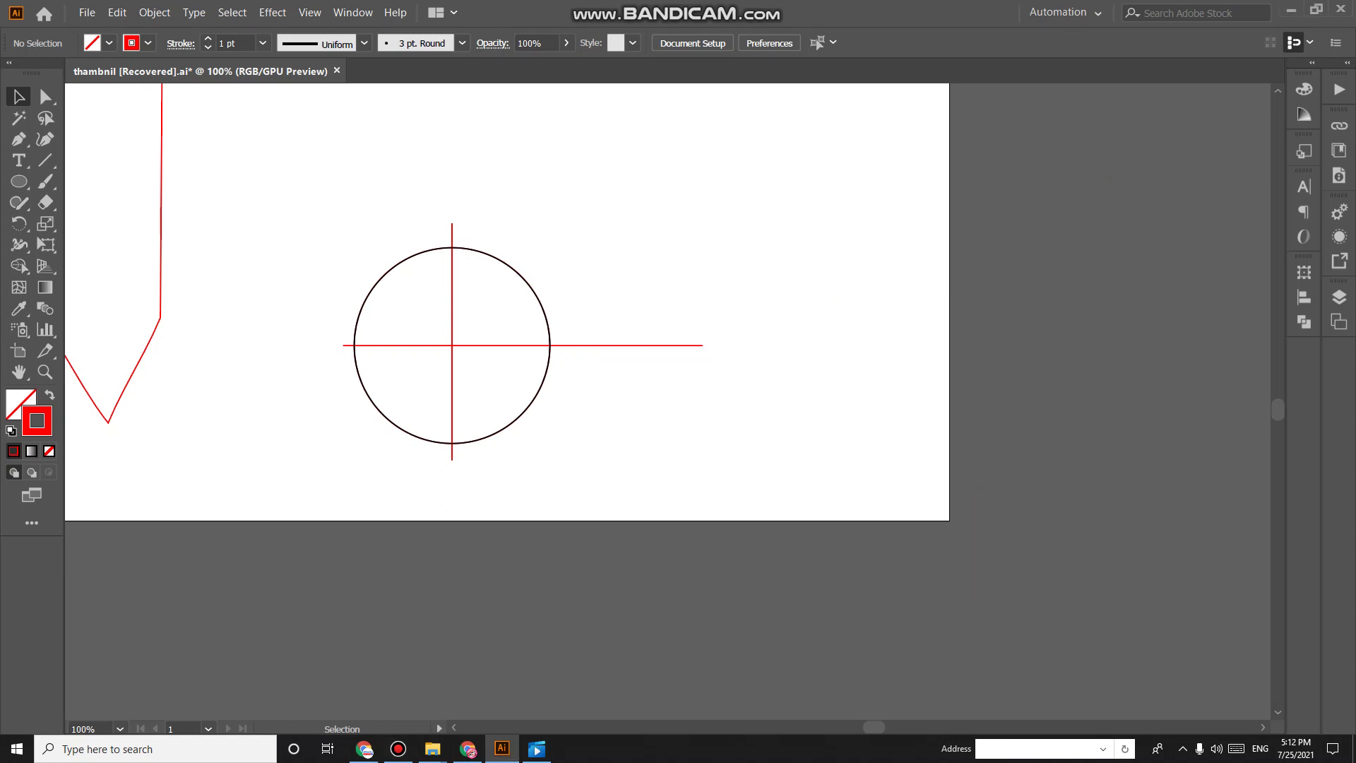
{"action": "left_click_drag", "start_coordinate": [653, 214], "coordinate": [333, 519]}
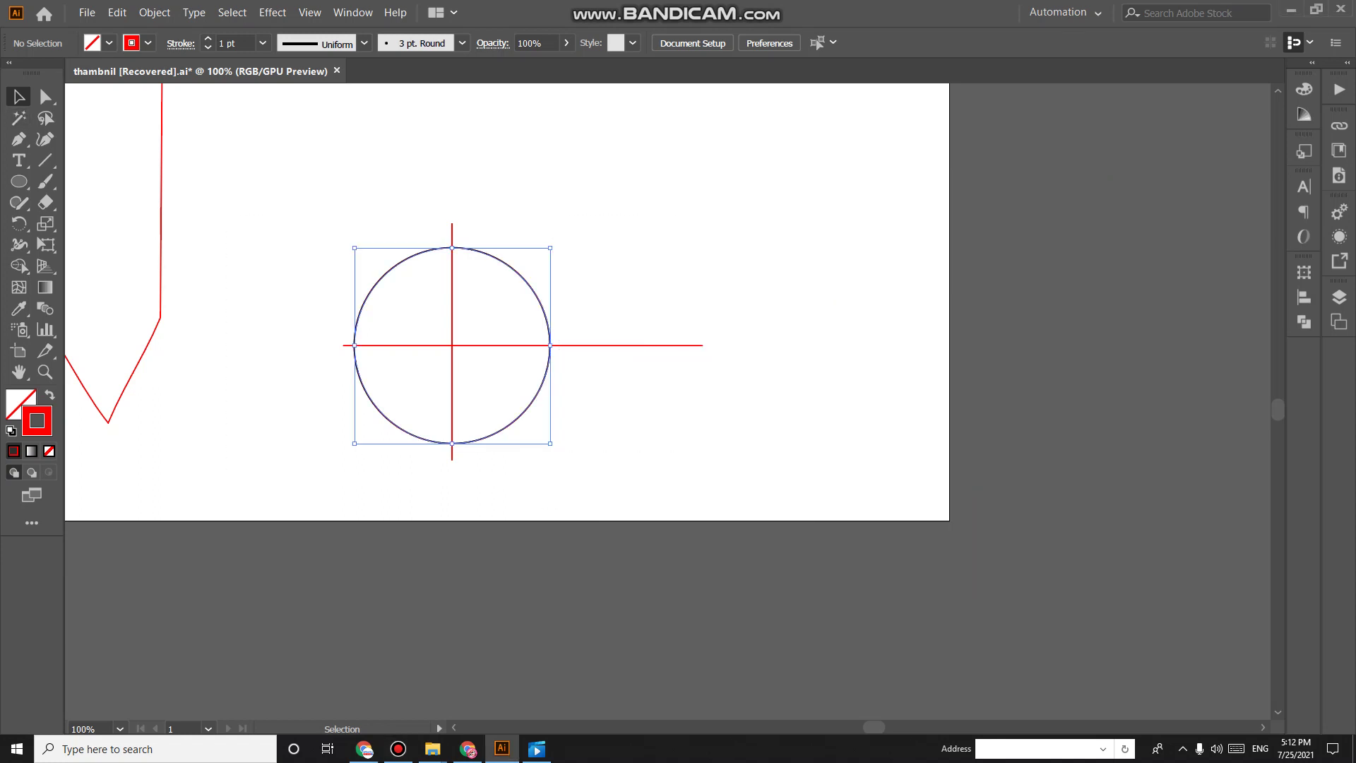
{"action": "left_click", "coordinate": [333, 519]}
{"action": "key", "text": "ctrl+z"}
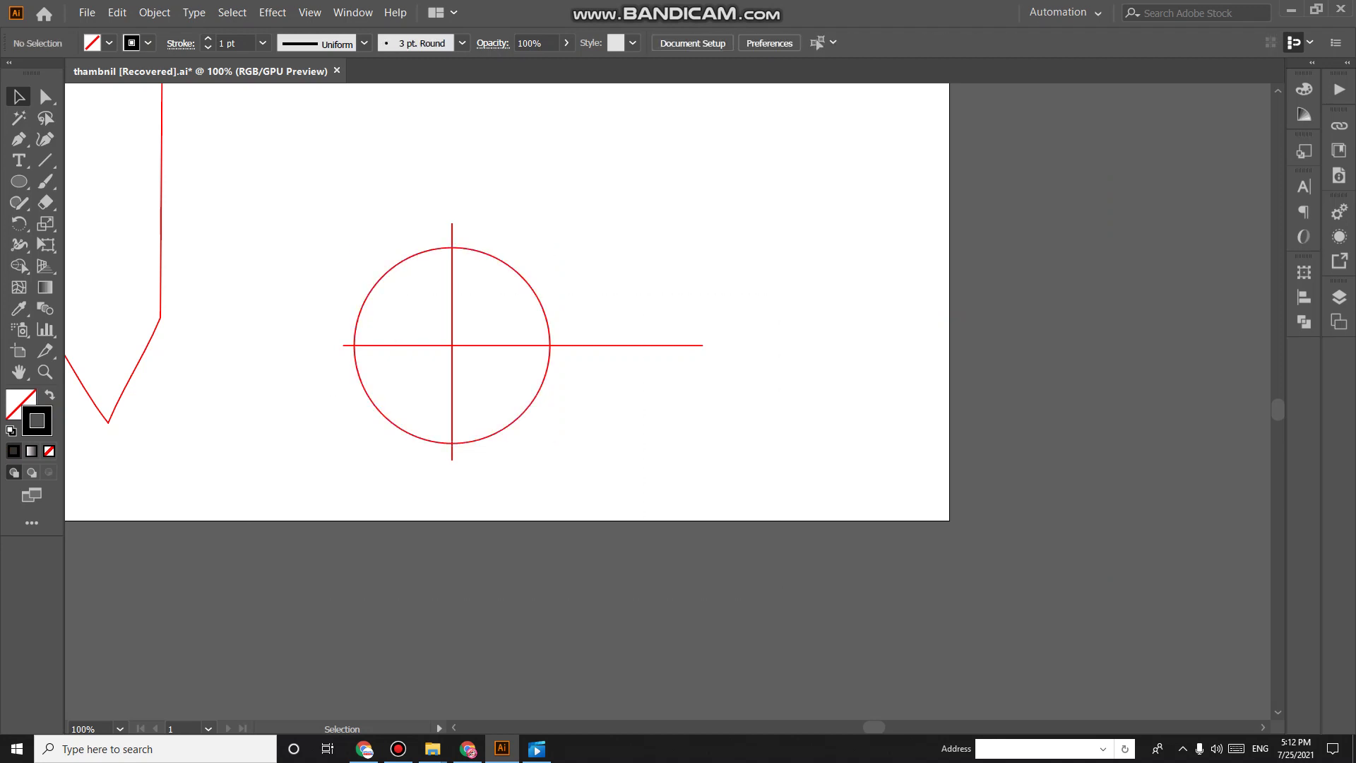
Delete the red zigzag line on the left of the artboard and readjust the zoom.
{"action": "left_click", "coordinate": [161, 240]}
{"action": "key", "text": "Delete"}
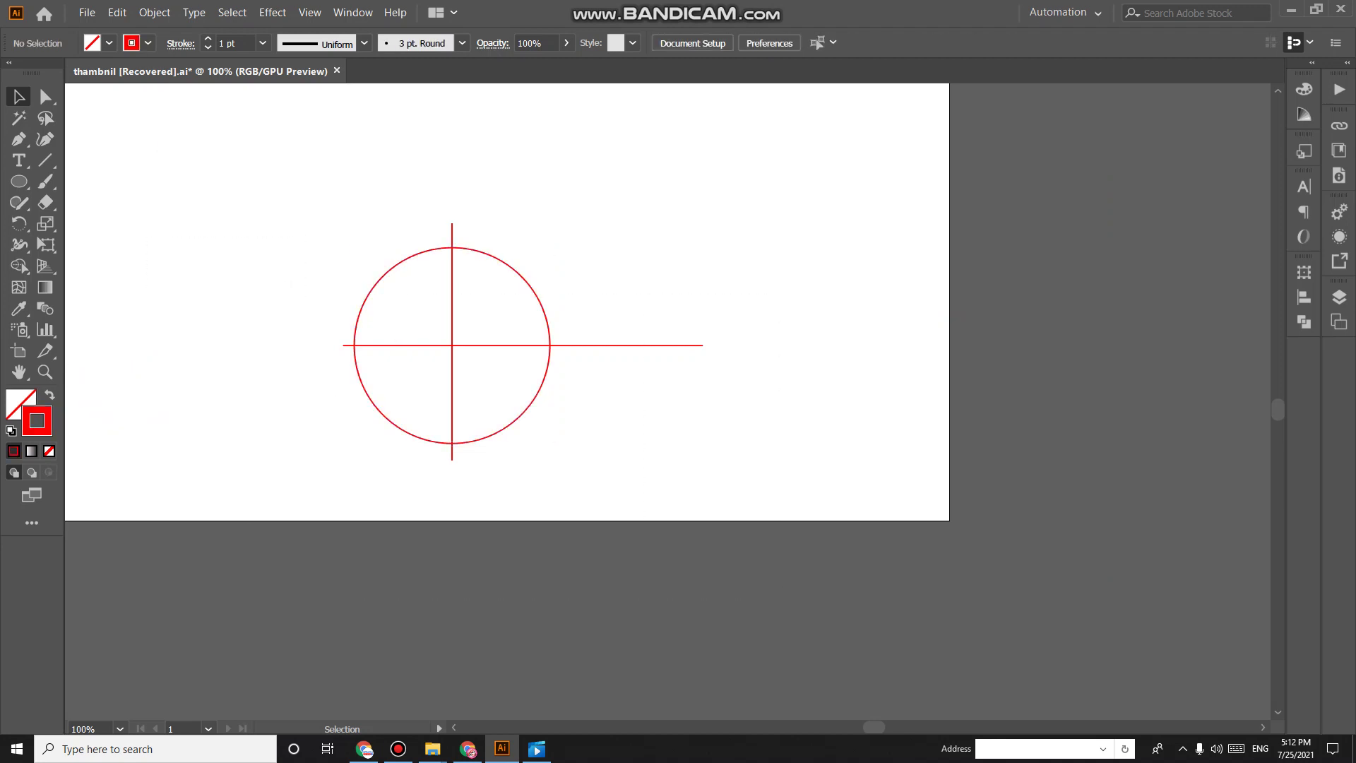
{"action": "key", "text": "ctrl+minus"}
{"action": "key", "text": "ctrl+minus"}
{"action": "key", "text": "ctrl+minus"}
{"action": "key", "text": "ctrl+plus"}
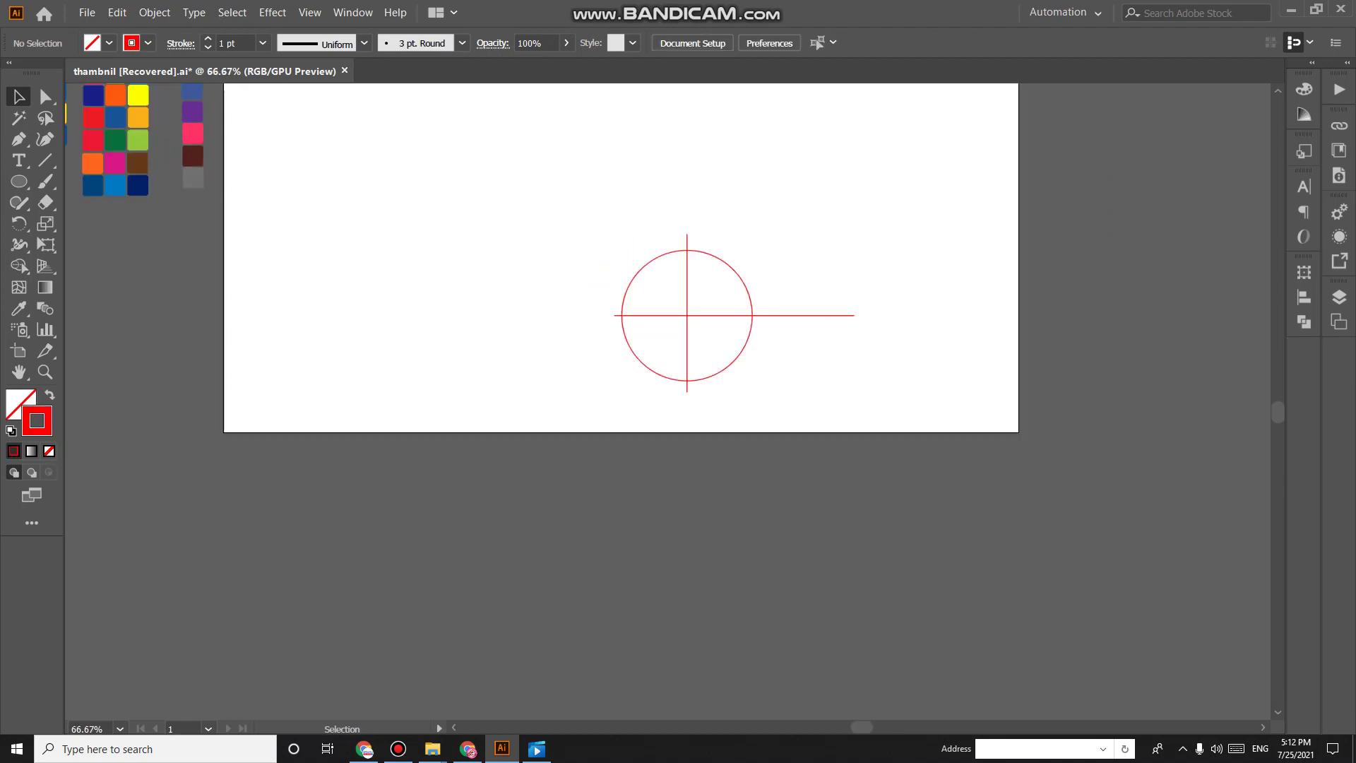
{"action": "key", "text": "ctrl+plus"}
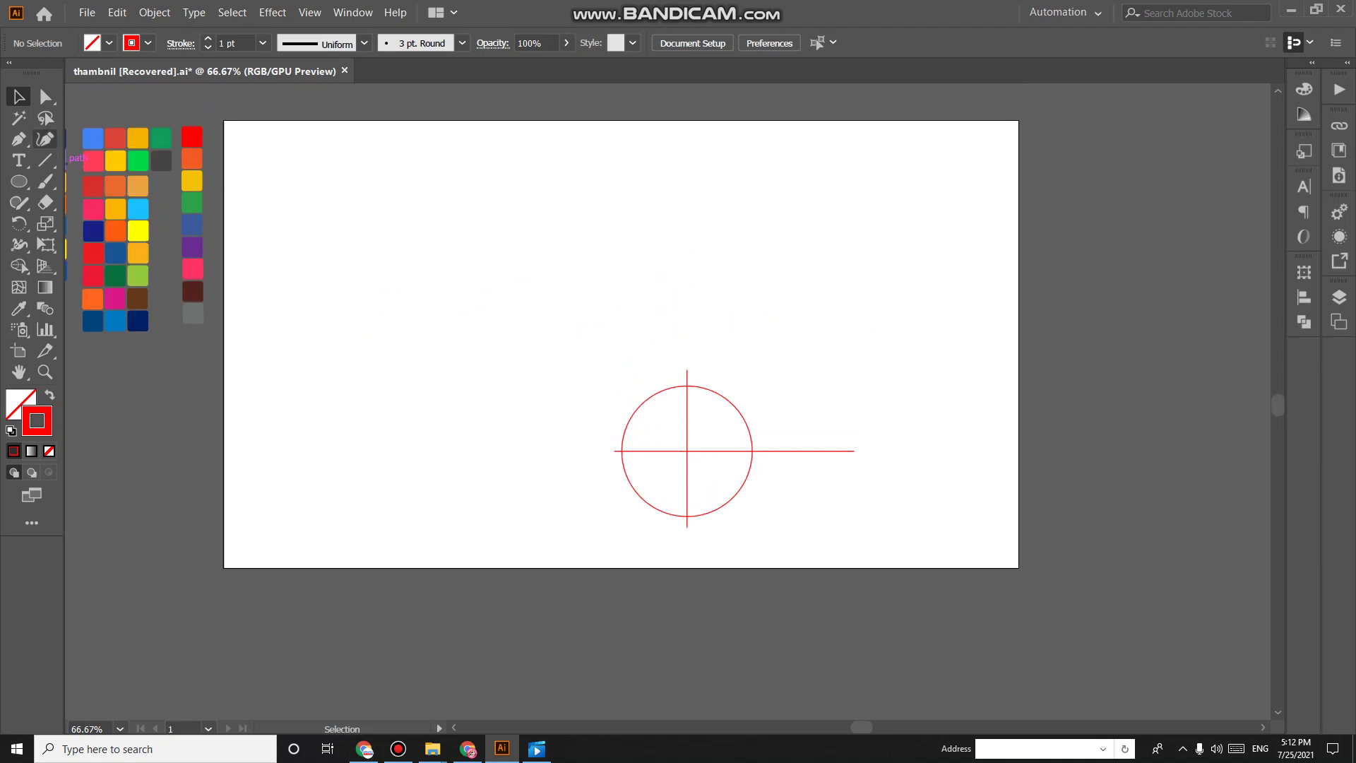
{"action": "left_click", "coordinate": [45, 139]}
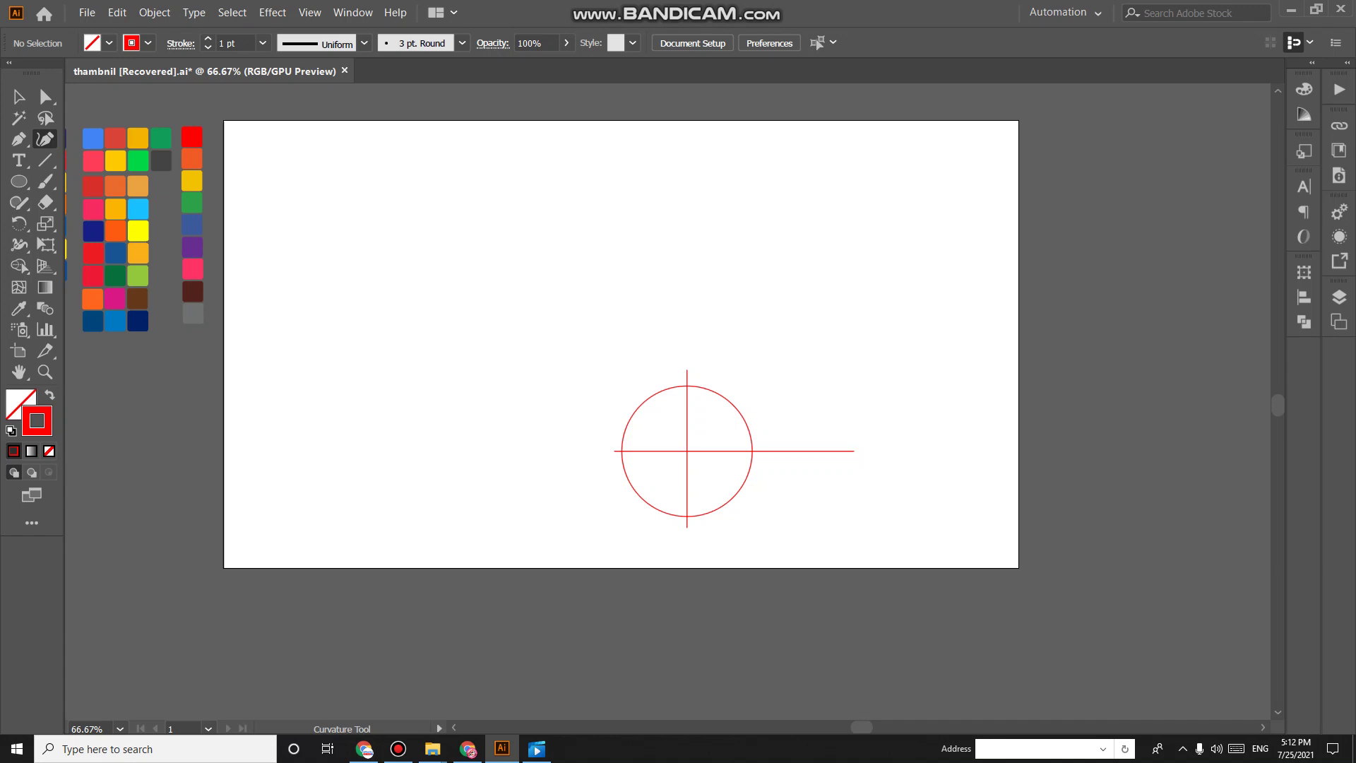
{"action": "scroll", "coordinate": [409, 386], "scroll_direction": "up", "scroll_amount": 2}
{"action": "left_click", "coordinate": [409, 387]}
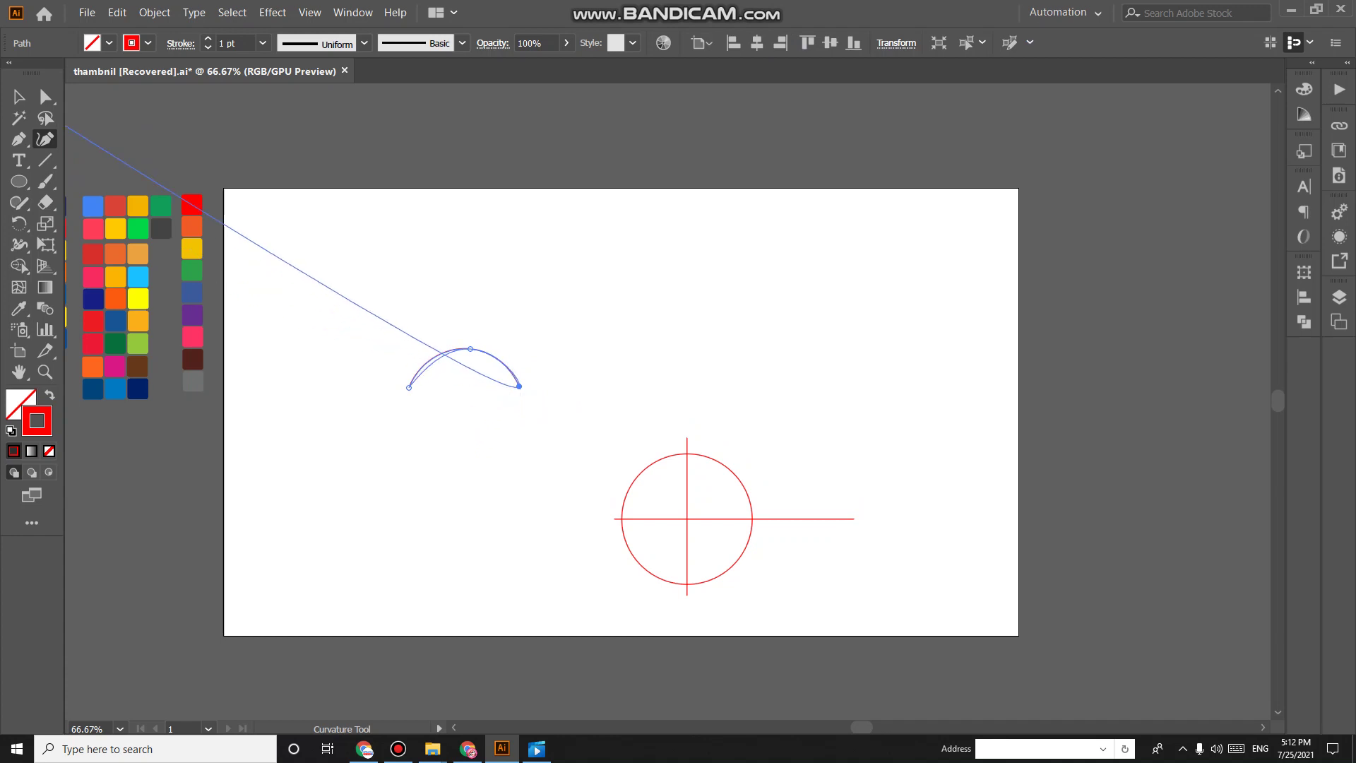
{"action": "left_click", "coordinate": [19, 96]}
{"action": "key", "text": "ctrl+shift+a"}
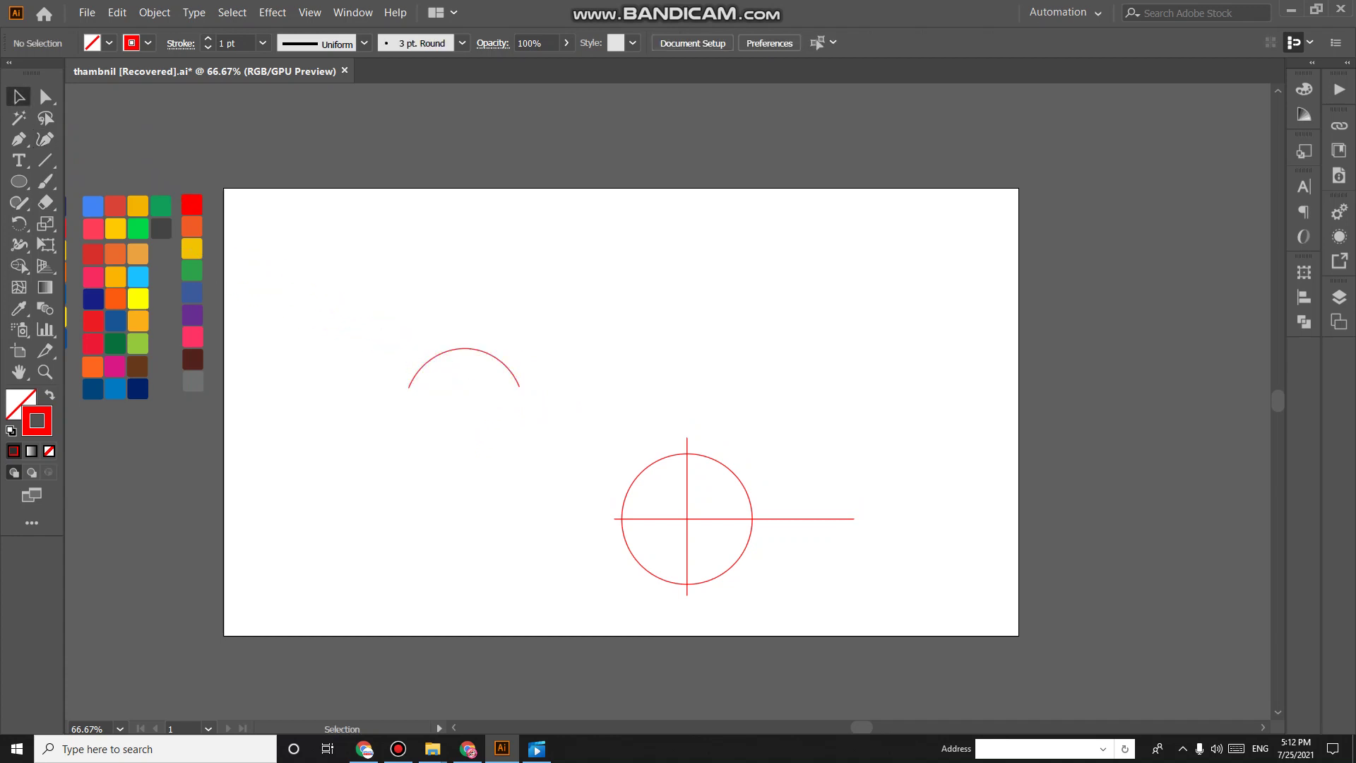
{"action": "left_click_drag", "start_coordinate": [387, 305], "coordinate": [559, 462]}
{"action": "key", "text": "Delete"}
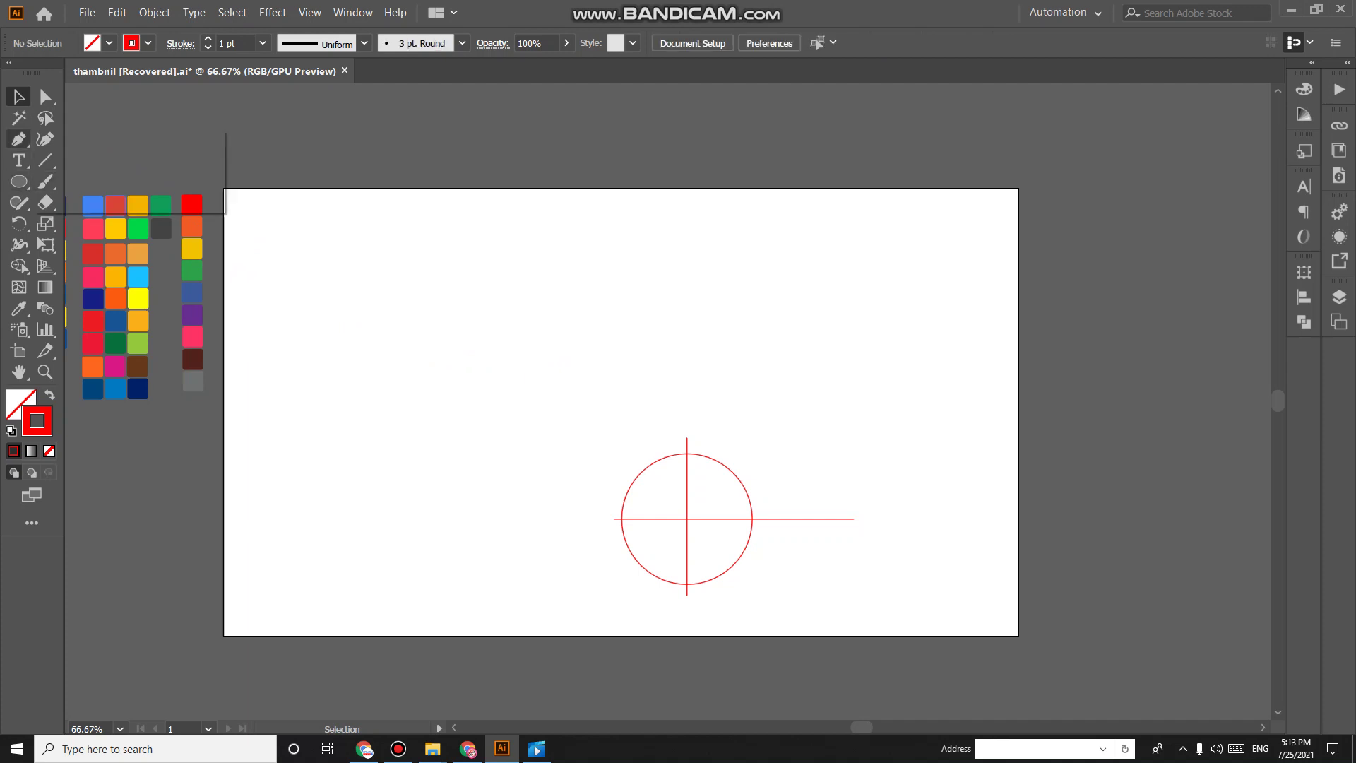
{"action": "left_click", "coordinate": [18, 139]}
{"action": "left_click", "coordinate": [91, 139]}
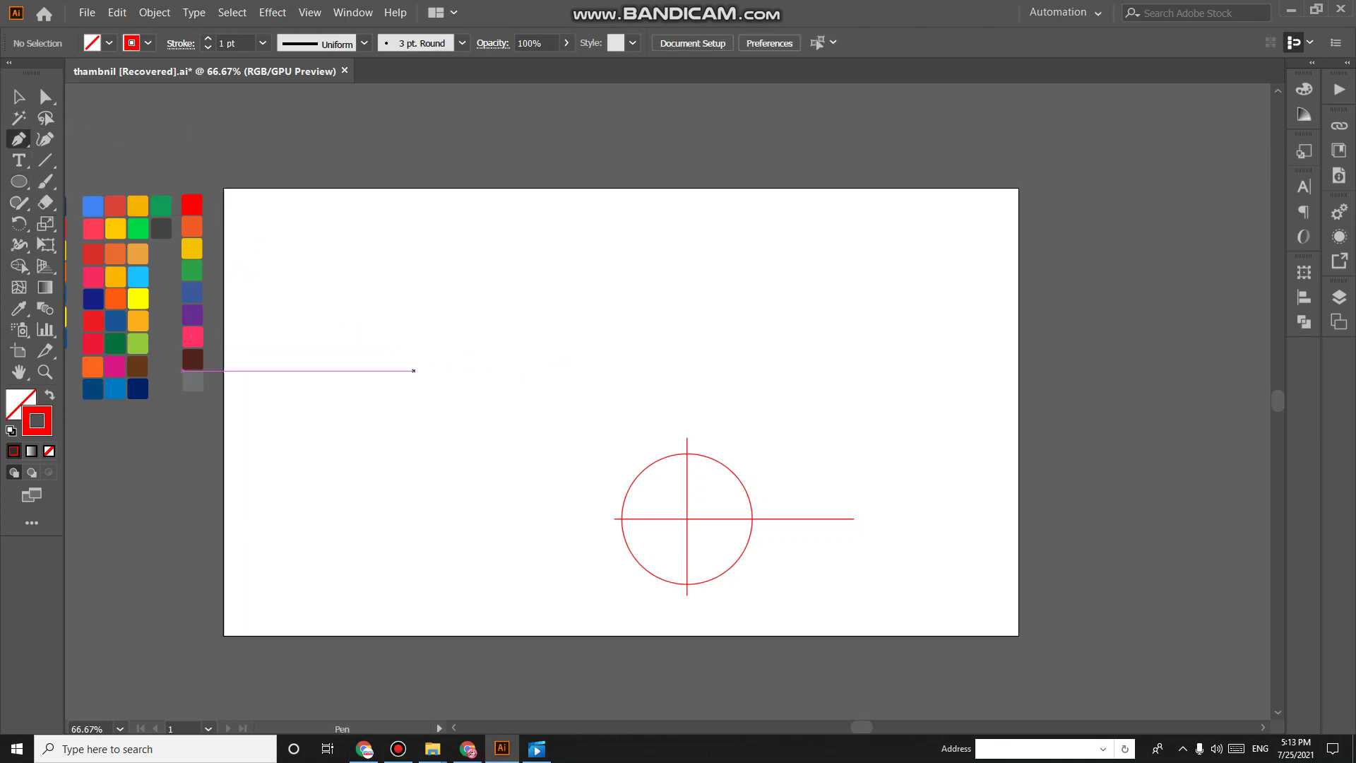
{"action": "left_click", "coordinate": [434, 403]}
{"action": "left_click", "coordinate": [434, 331]}
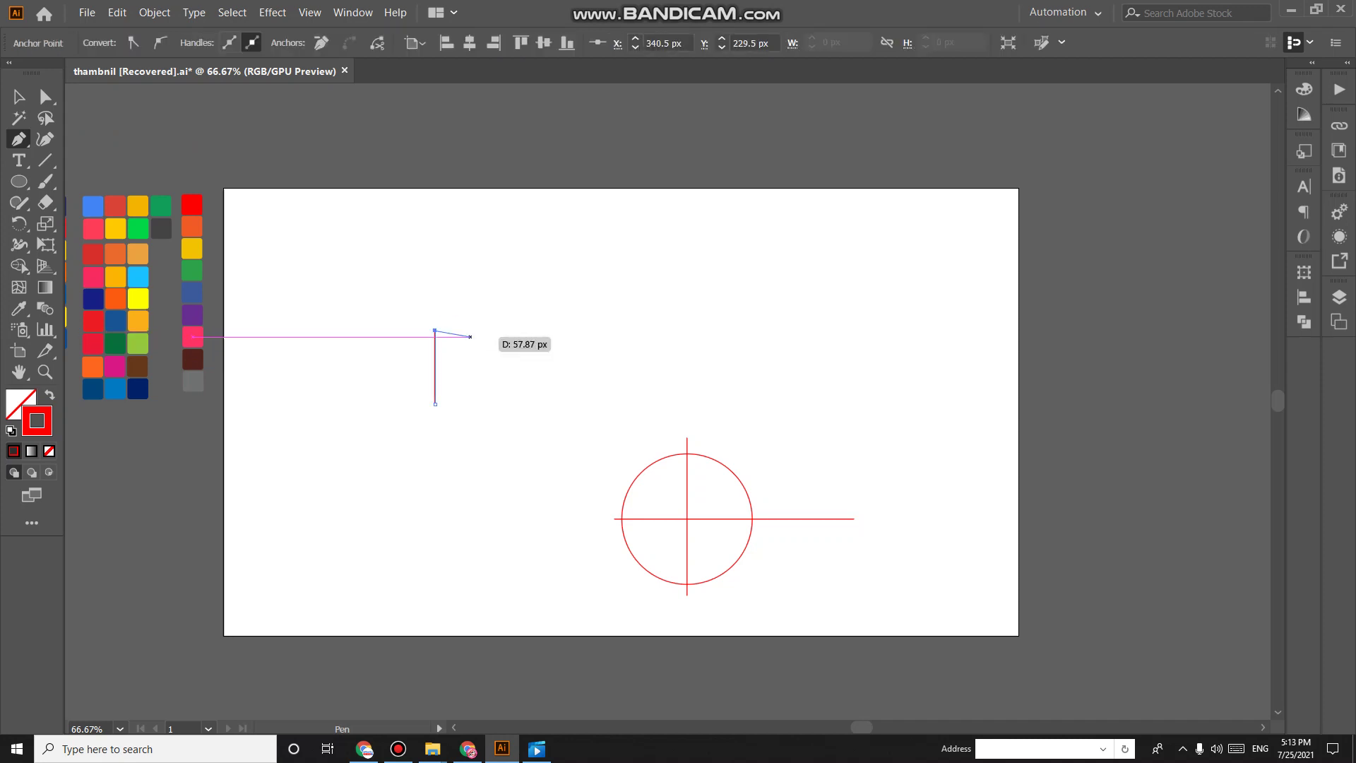
{"action": "left_click_drag", "start_coordinate": [496, 329], "coordinate": [521, 367]}
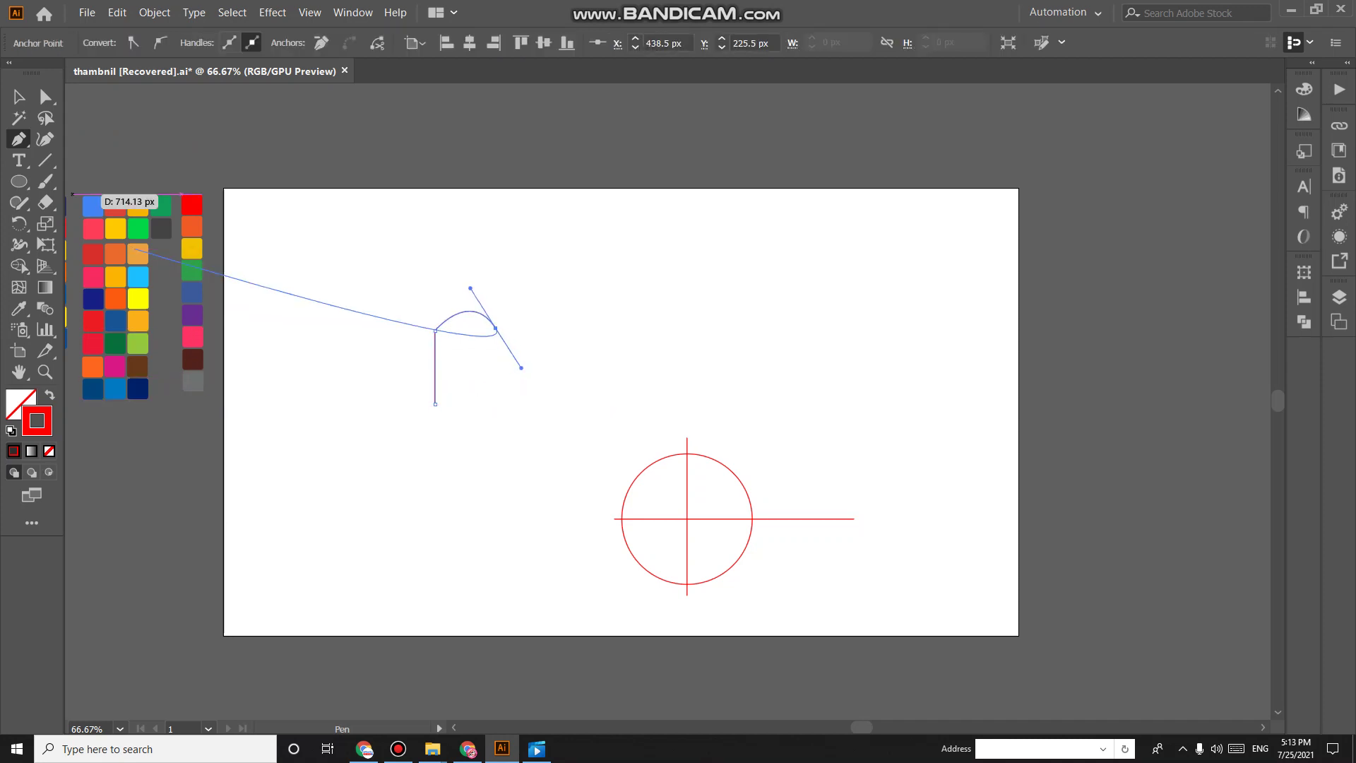
{"action": "left_click", "coordinate": [45, 139]}
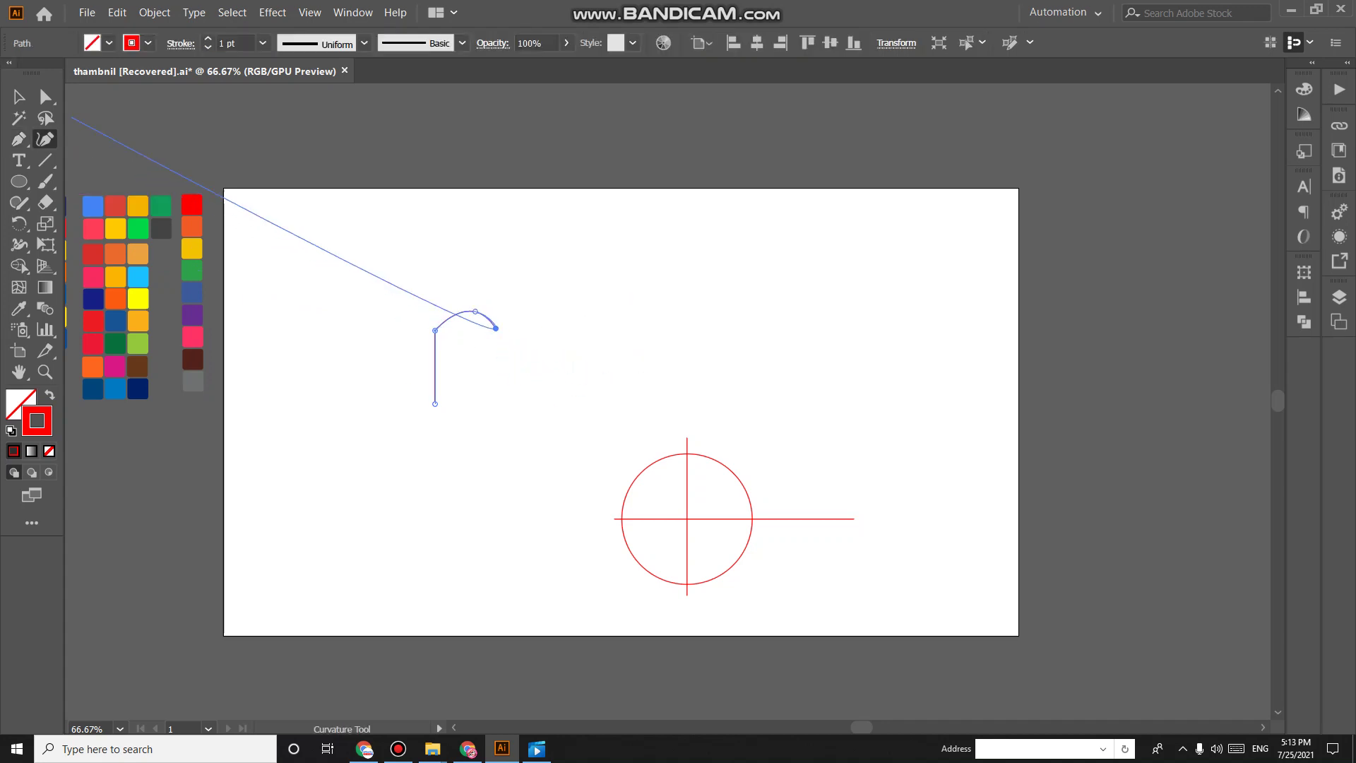
{"action": "left_click", "coordinate": [19, 97]}
{"action": "key", "text": "ctrl+shift+a"}
{"action": "key", "text": "ctrl+z"}
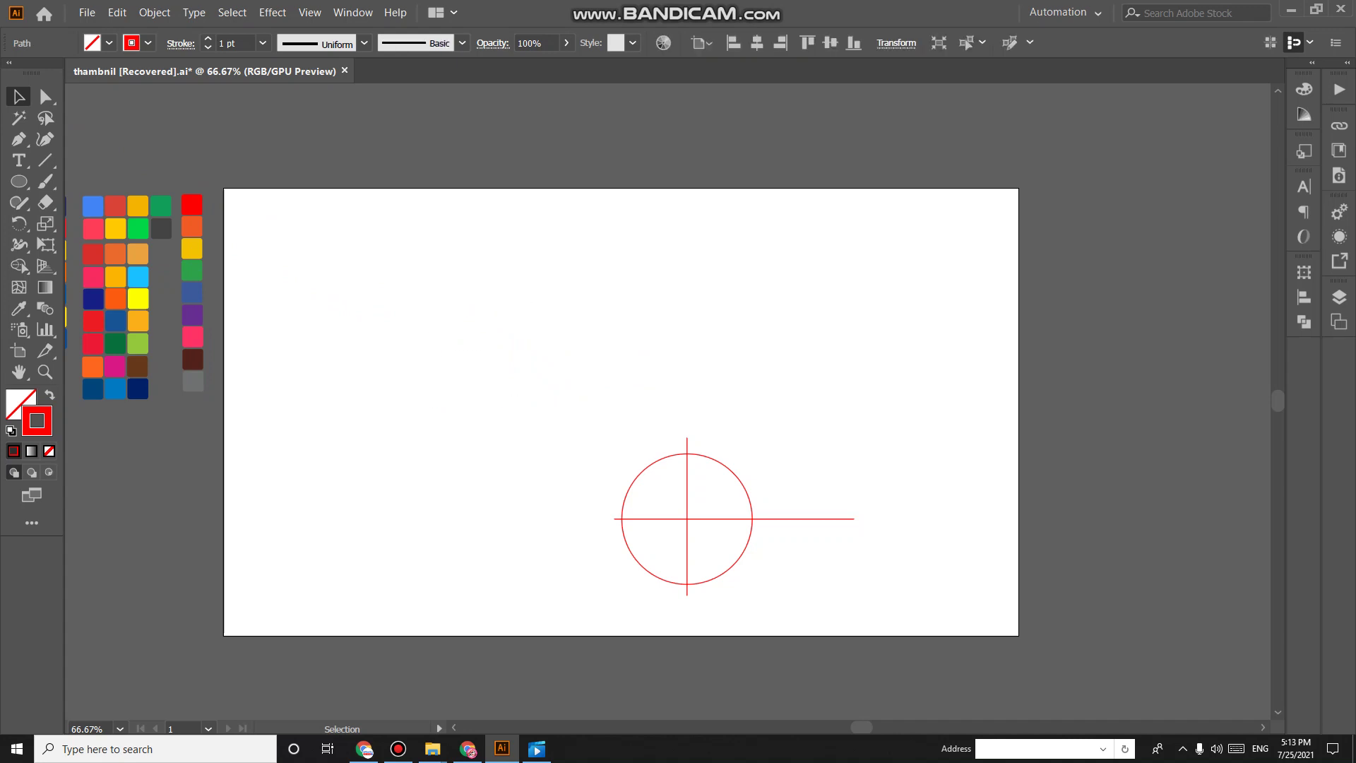
{"action": "scroll", "coordinate": [126, 159], "scroll_direction": "down", "scroll_amount": 3}
{"action": "key", "text": "shift+grave"}
Start a Pen path with a straight left side and a rounded top curving right.
{"action": "key", "text": "p"}
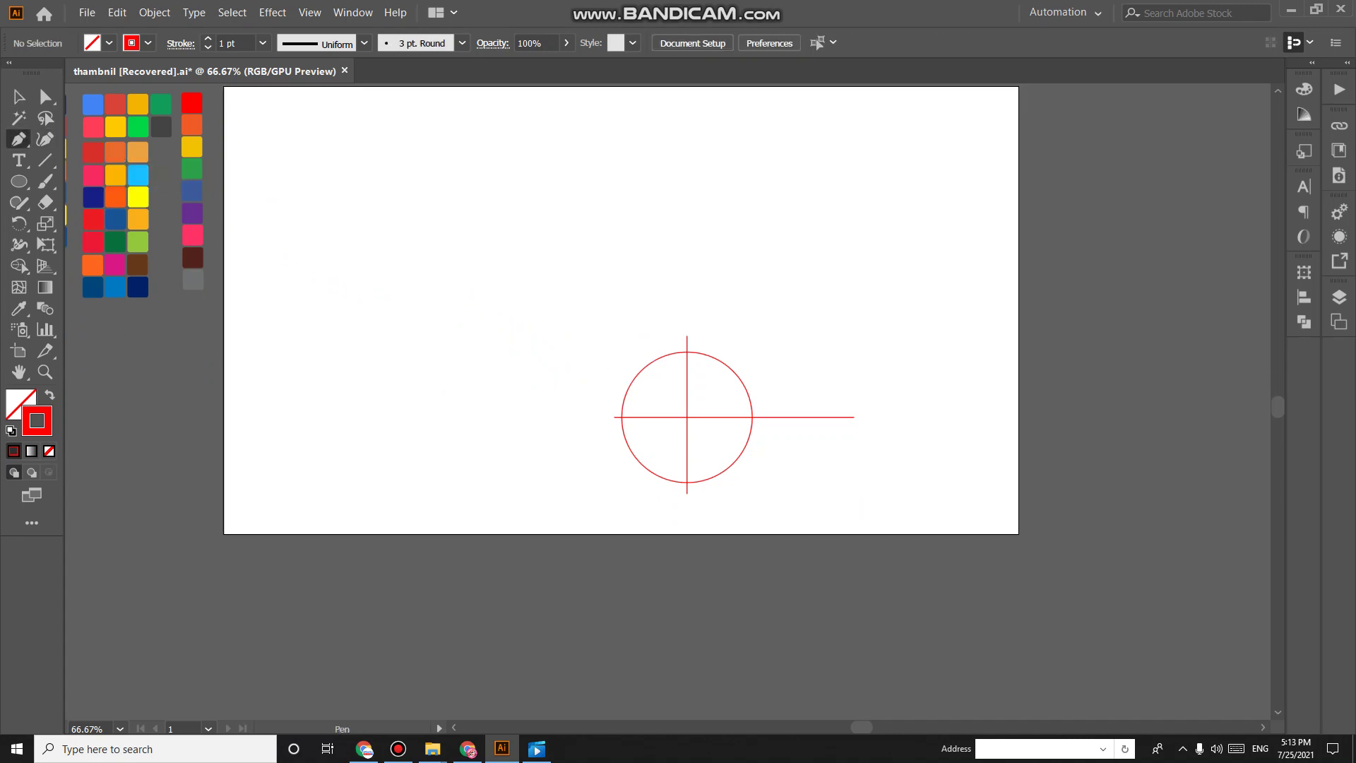
{"action": "left_click", "coordinate": [423, 399]}
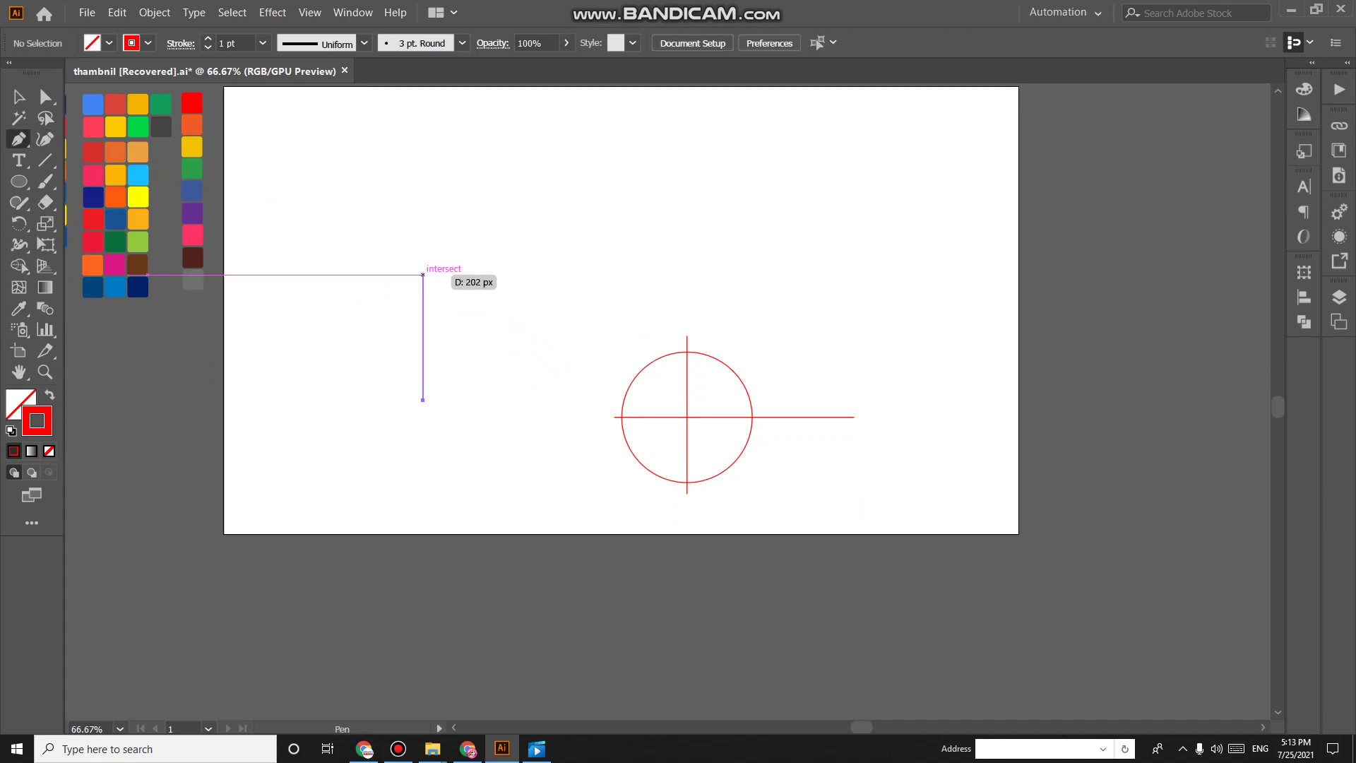
{"action": "left_click", "coordinate": [422, 245]}
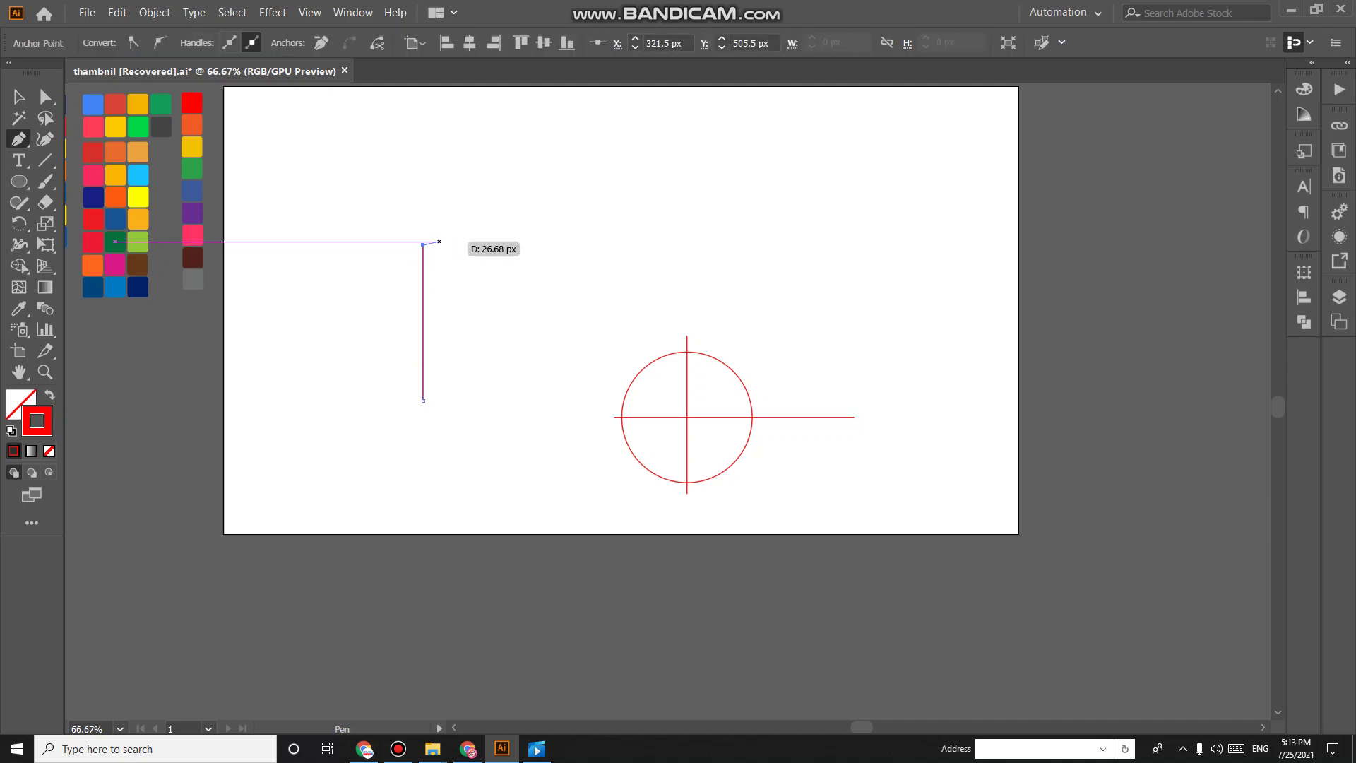
{"action": "left_click_drag", "start_coordinate": [469, 213], "coordinate": [495, 223]}
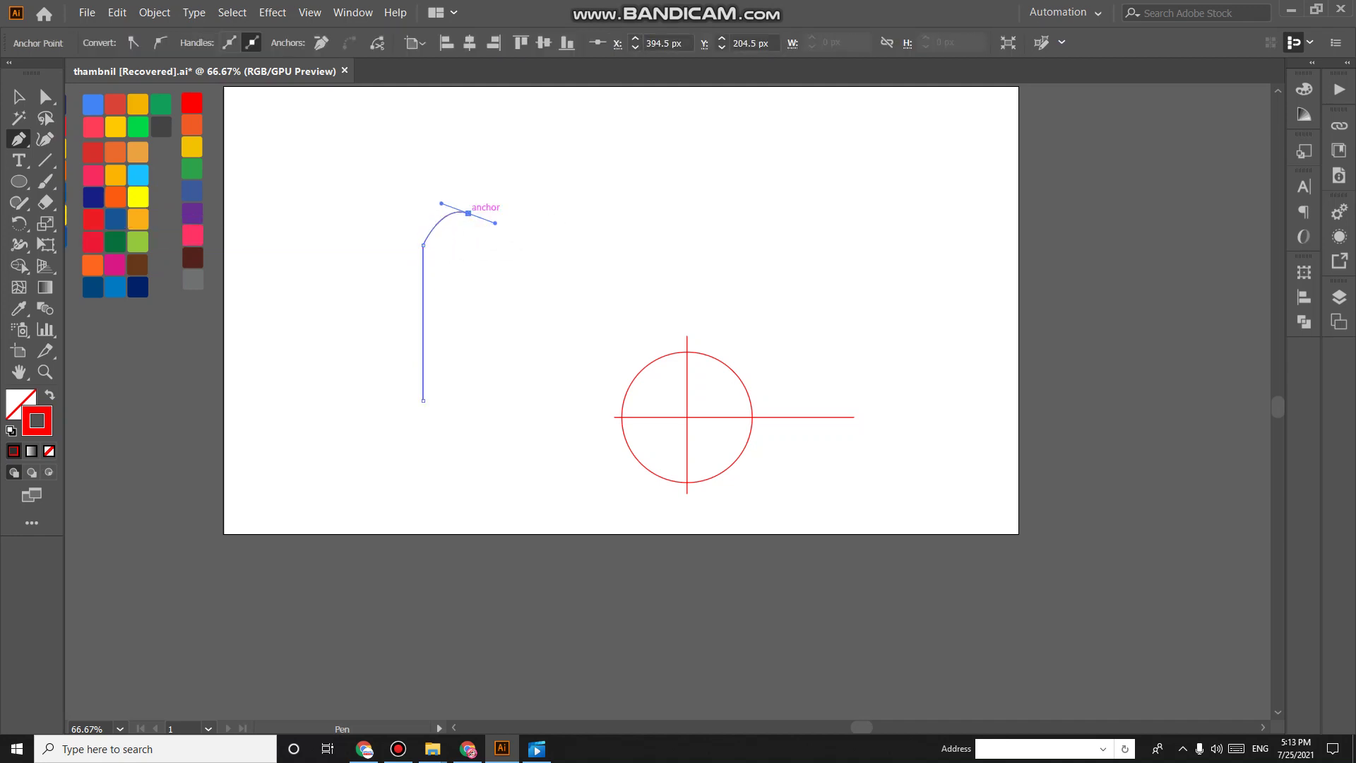
{"action": "left_click", "coordinate": [468, 212]}
{"action": "left_click_drag", "start_coordinate": [493, 247], "coordinate": [495, 280]}
Add the straight right side and pointed bottom tip, close the shape and deselect it.
{"action": "left_click_drag", "start_coordinate": [494, 280], "coordinate": [499, 279]}
{"action": "key", "text": "alt"}
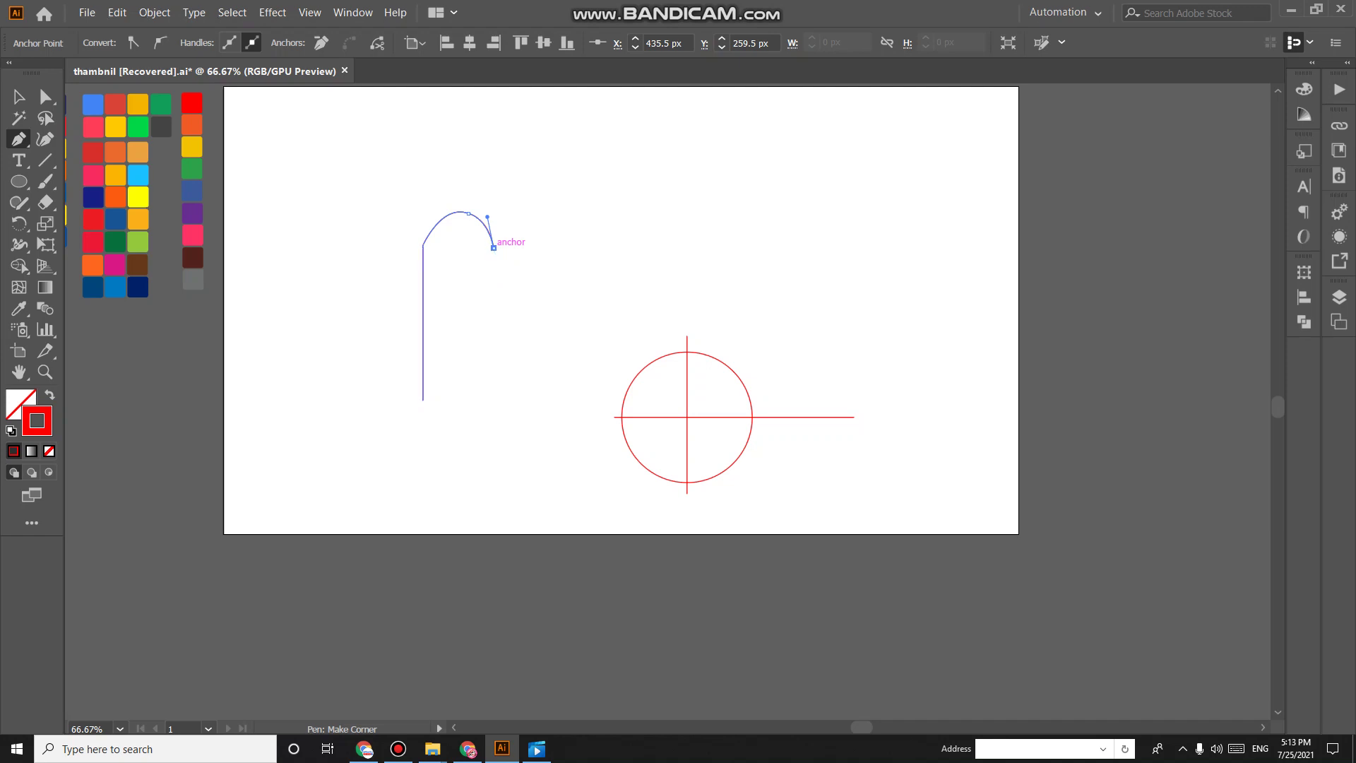
{"action": "left_click", "coordinate": [494, 248], "text": "alt"}
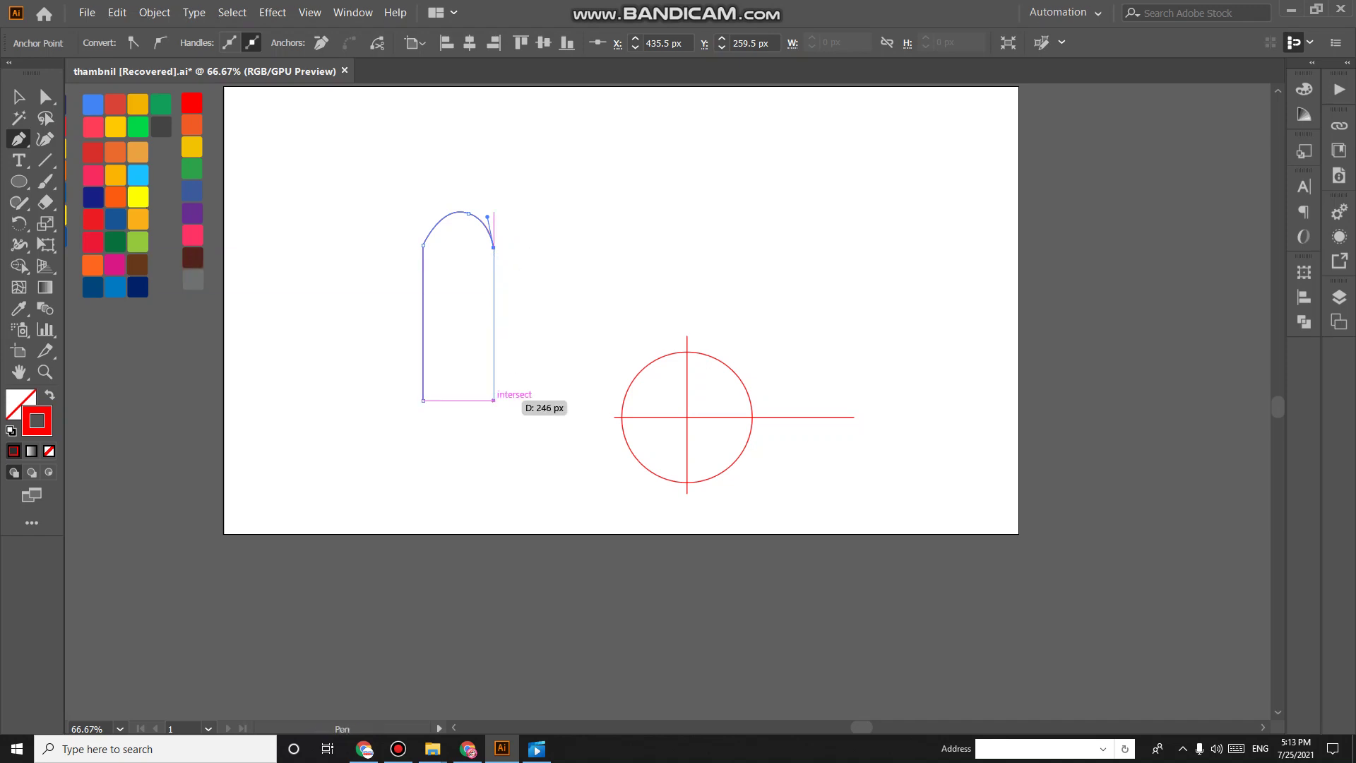
{"action": "left_click", "coordinate": [493, 400]}
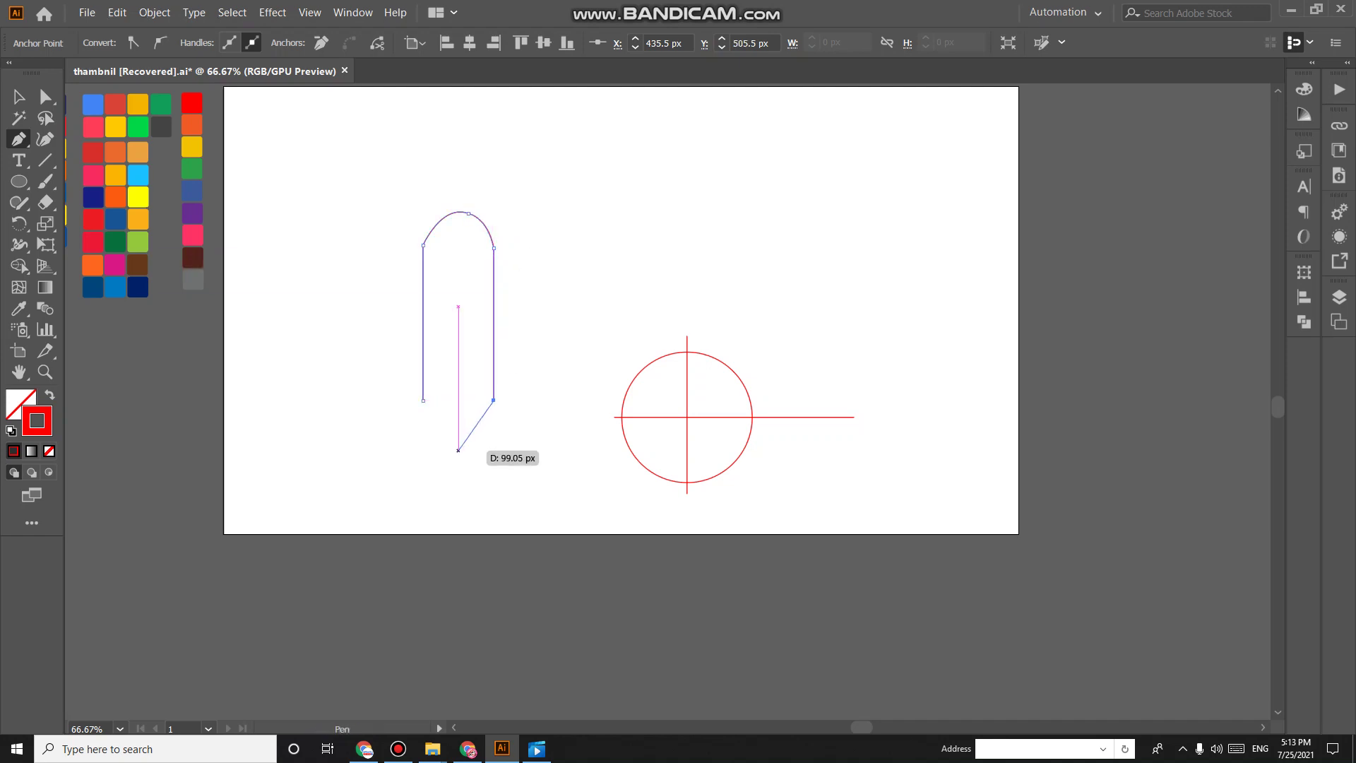
{"action": "left_click", "coordinate": [458, 449]}
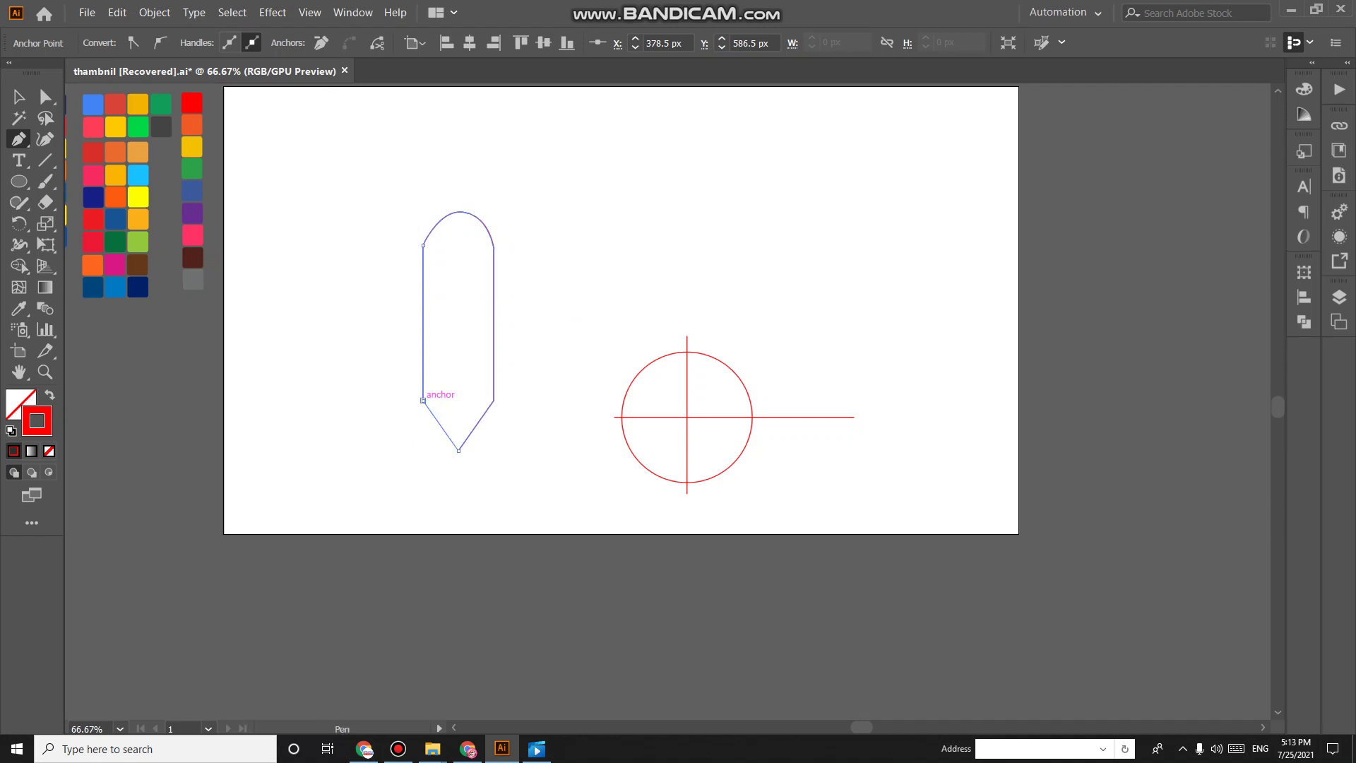
{"action": "left_click", "coordinate": [423, 401]}
{"action": "key", "text": "v"}
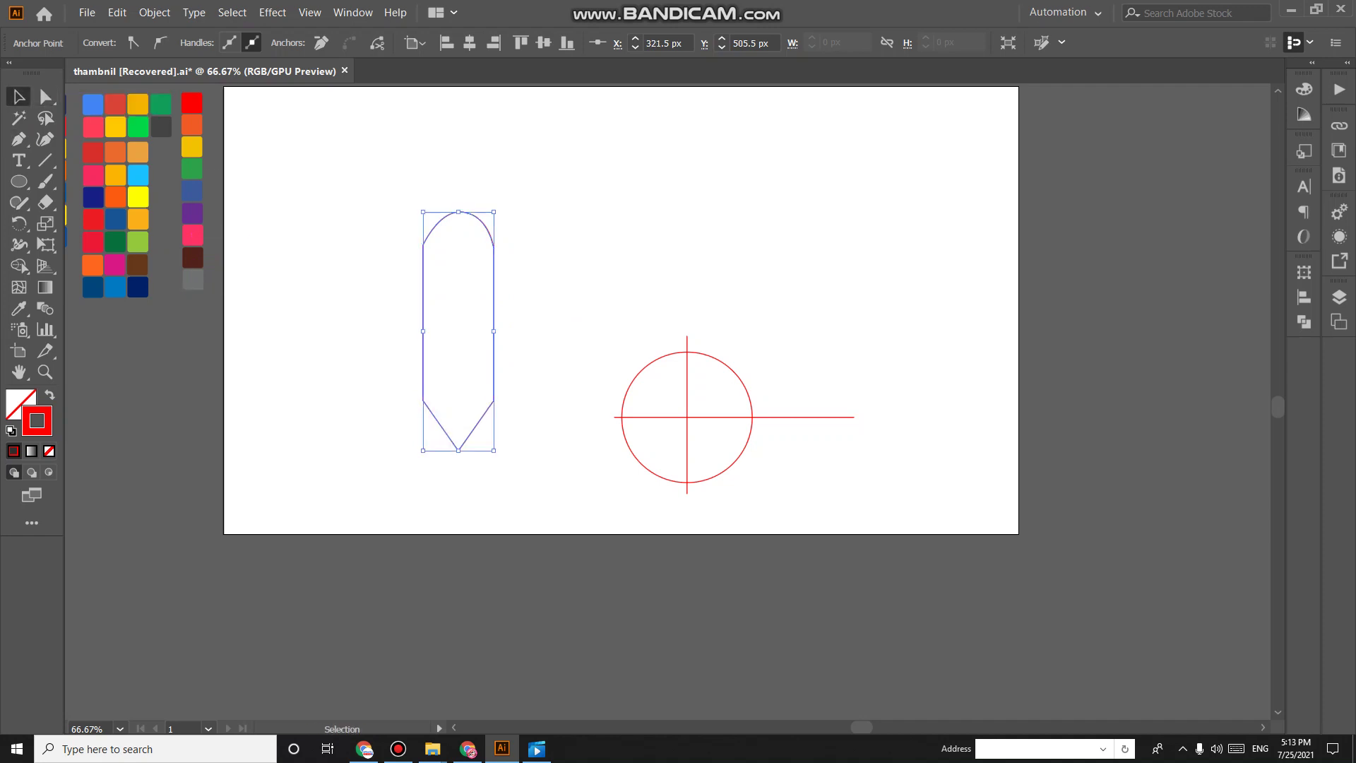
{"action": "key", "text": "ctrl+shift+a"}
{"action": "key", "text": "ctrl+0"}
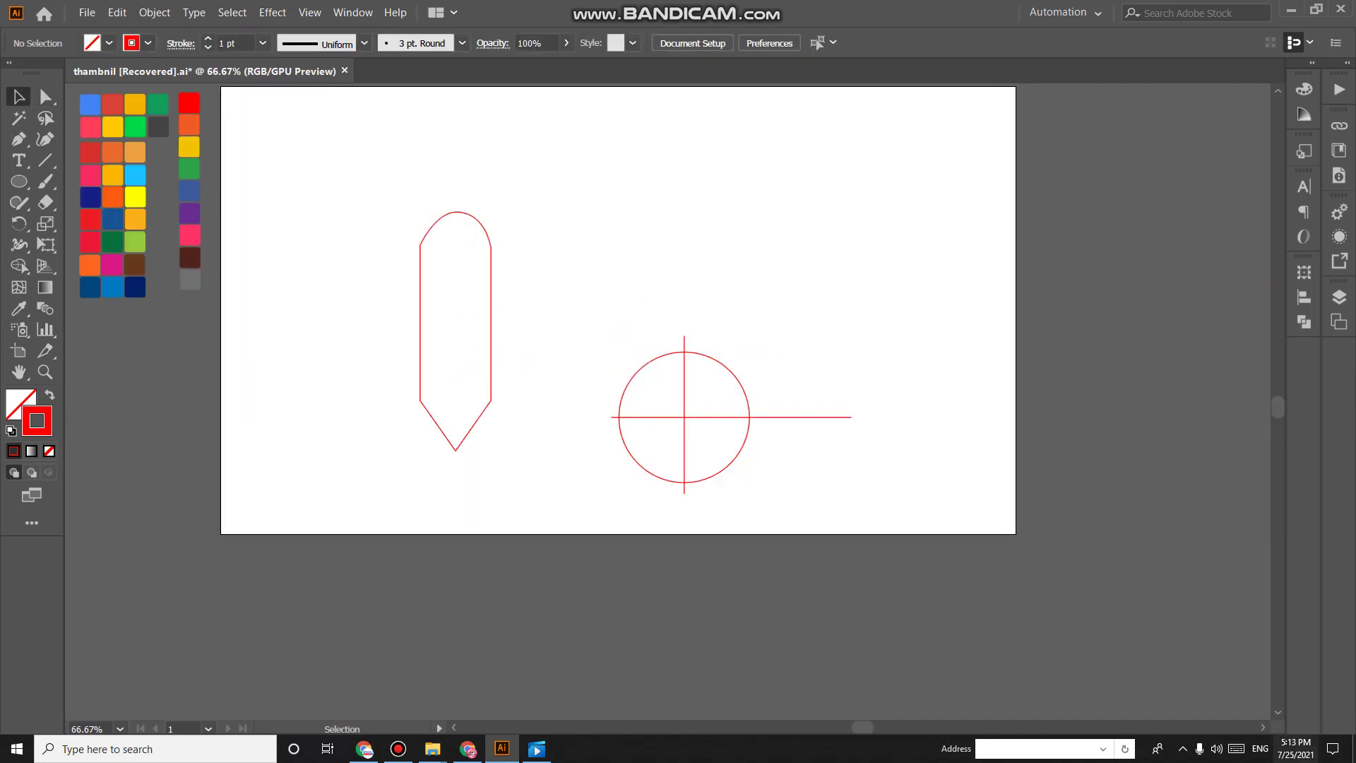
{"action": "scroll", "coordinate": [618, 335], "scroll_direction": "up", "scroll_amount": 2}
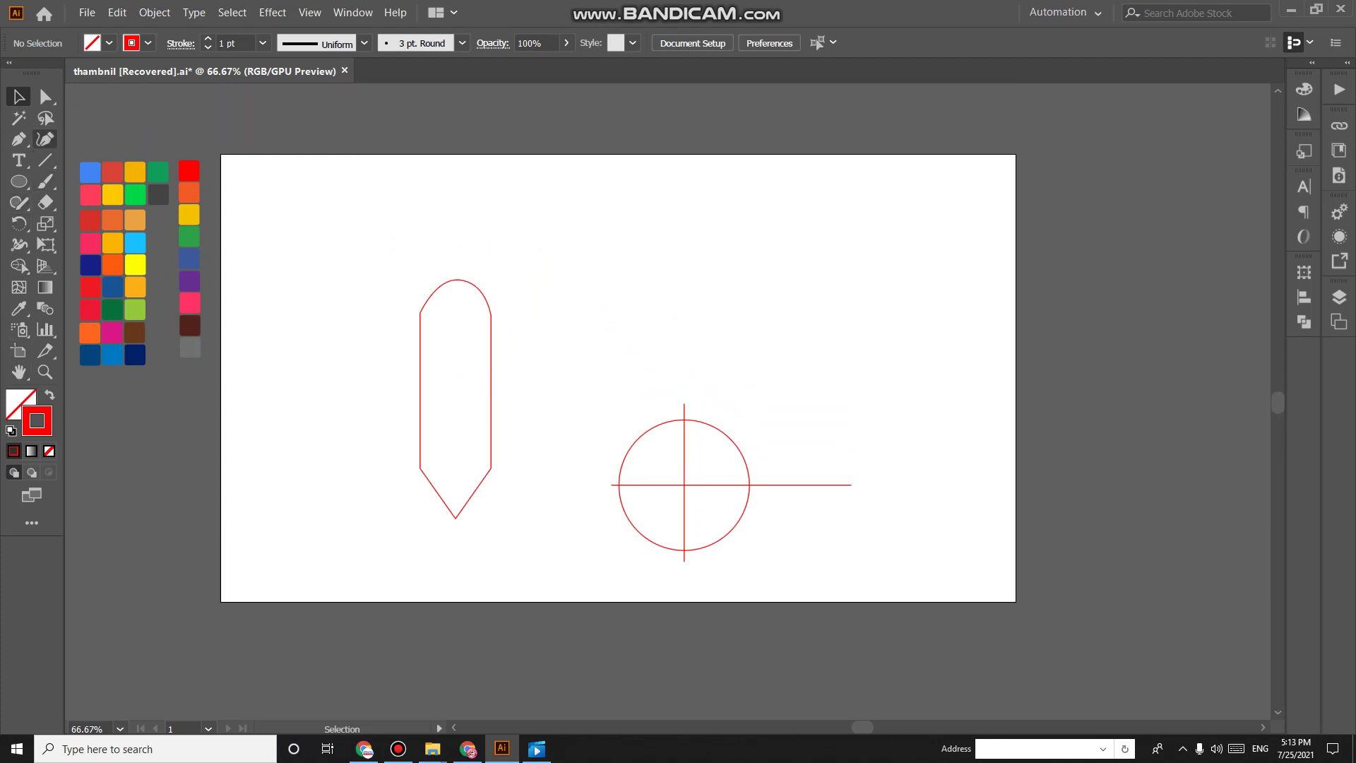
Place Curvature points for the right pill's left side, rounded top, lower-right corner and pointed tip.
{"action": "left_click", "coordinate": [44, 139]}
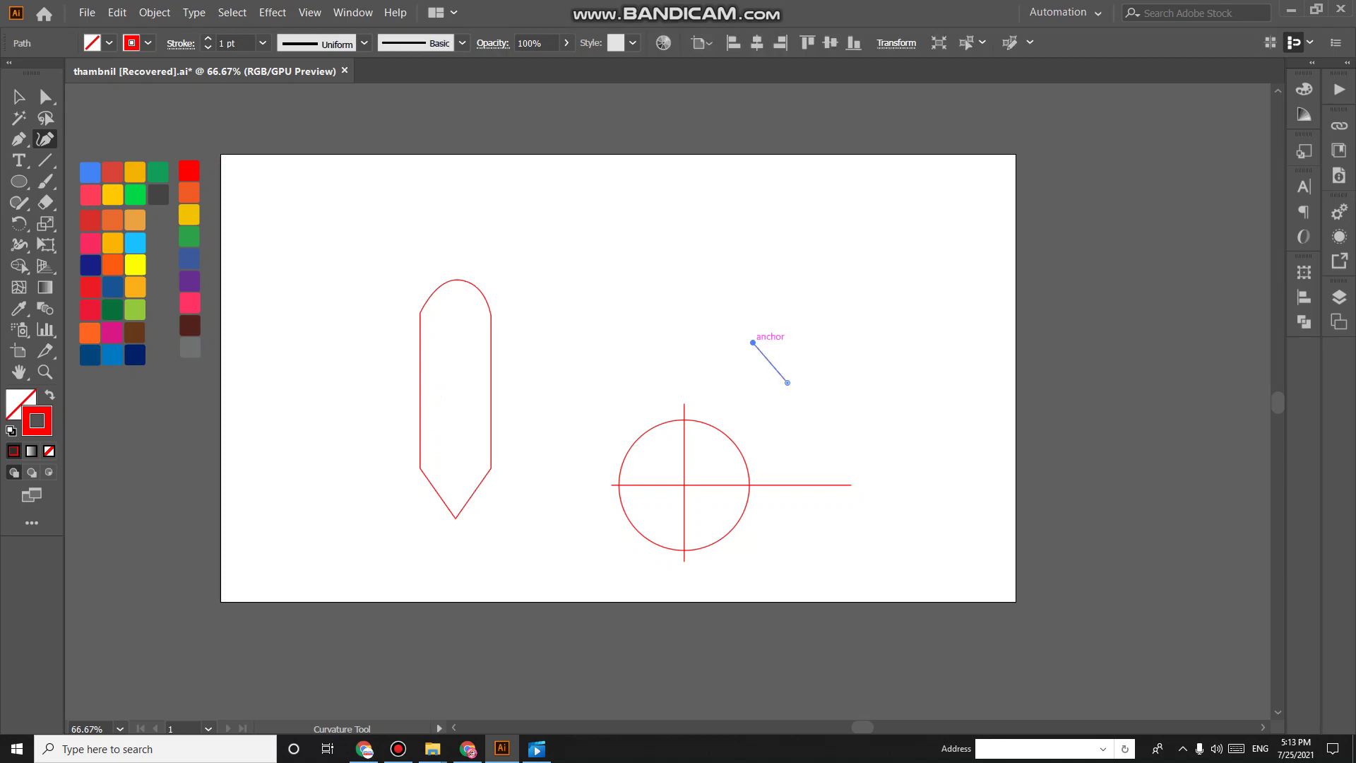
{"action": "left_click", "coordinate": [753, 342]}
{"action": "left_click", "coordinate": [753, 205]}
{"action": "left_click", "coordinate": [798, 180]}
{"action": "left_click", "coordinate": [830, 202]}
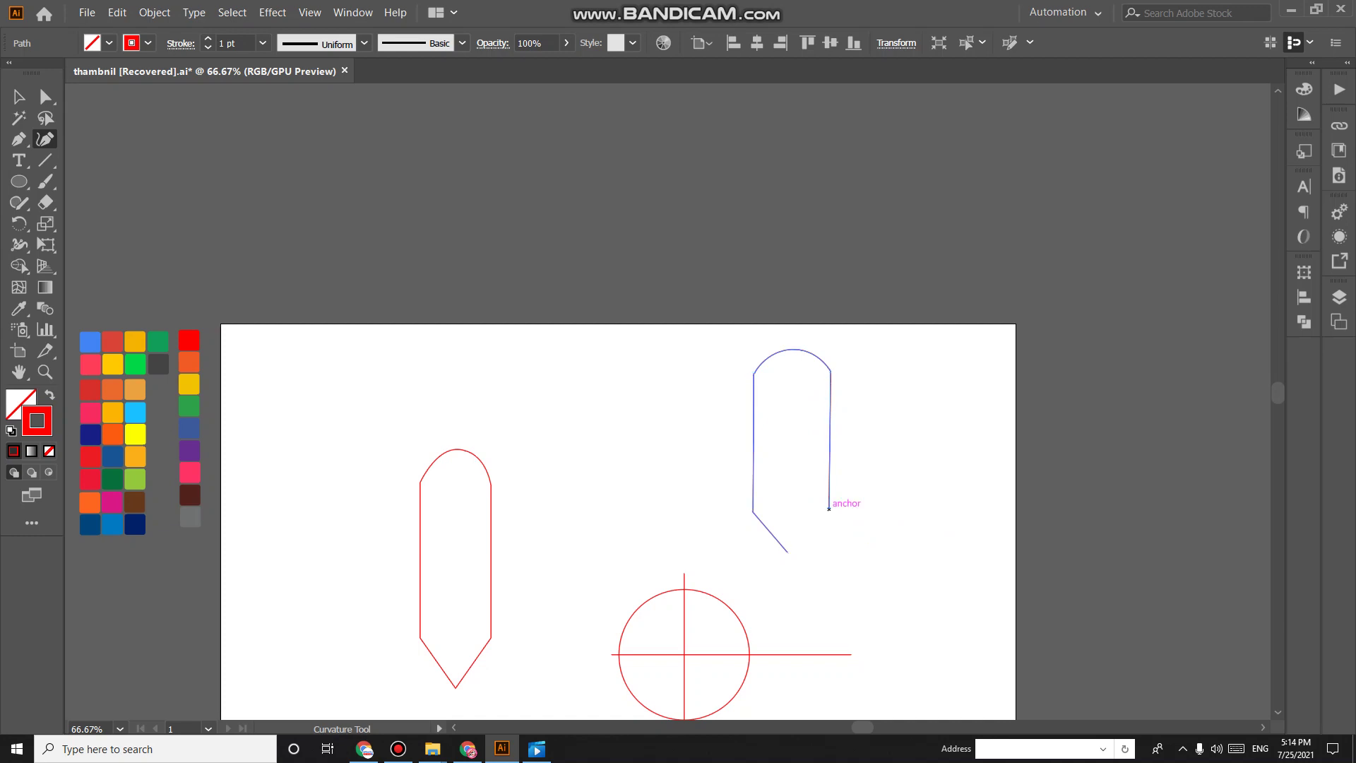
{"action": "key", "text": "ctrl+z"}
{"action": "left_click", "coordinate": [833, 511]}
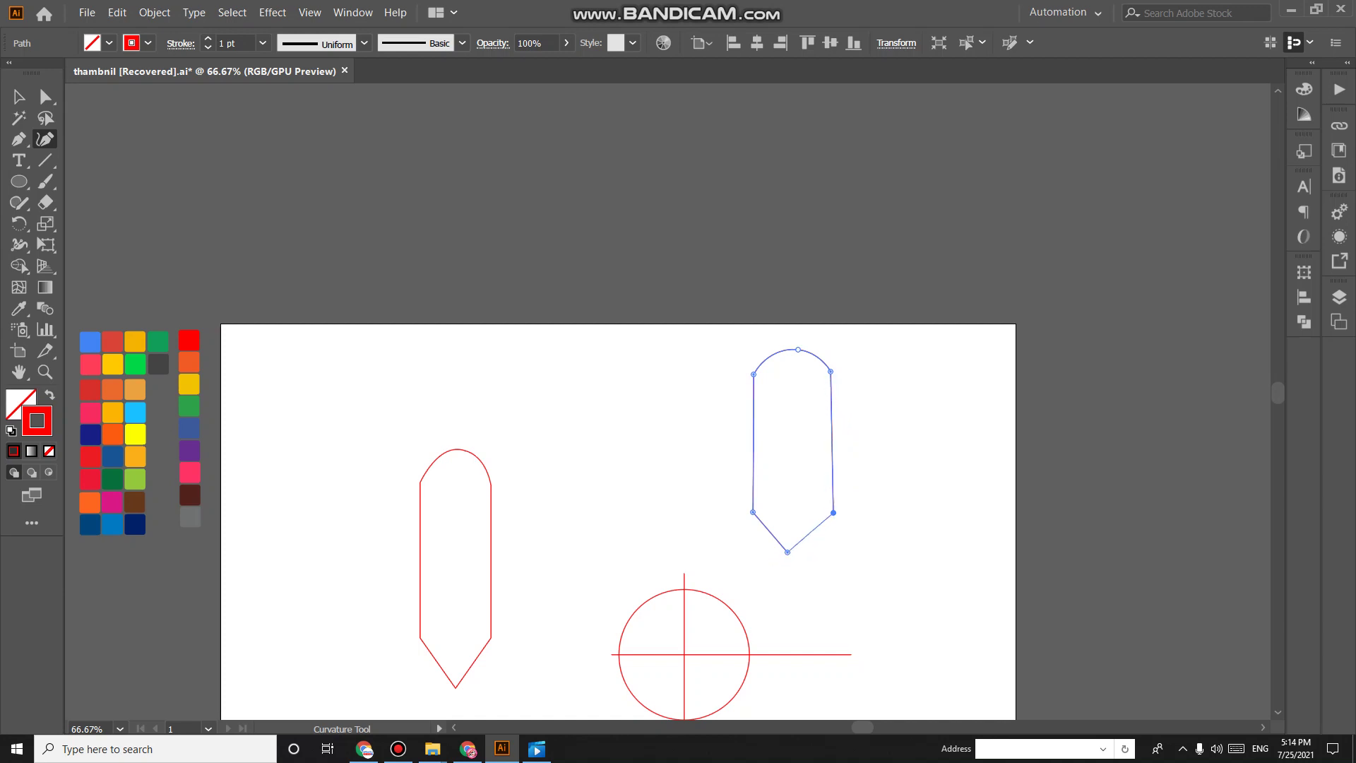
{"action": "left_click", "coordinate": [788, 551]}
Finish the right-hand pill path and deselect it.
{"action": "key", "text": "v"}
{"action": "key", "text": "ctrl+shift+a"}
{"action": "scroll", "coordinate": [547, 521], "scroll_direction": "up", "scroll_amount": 2}
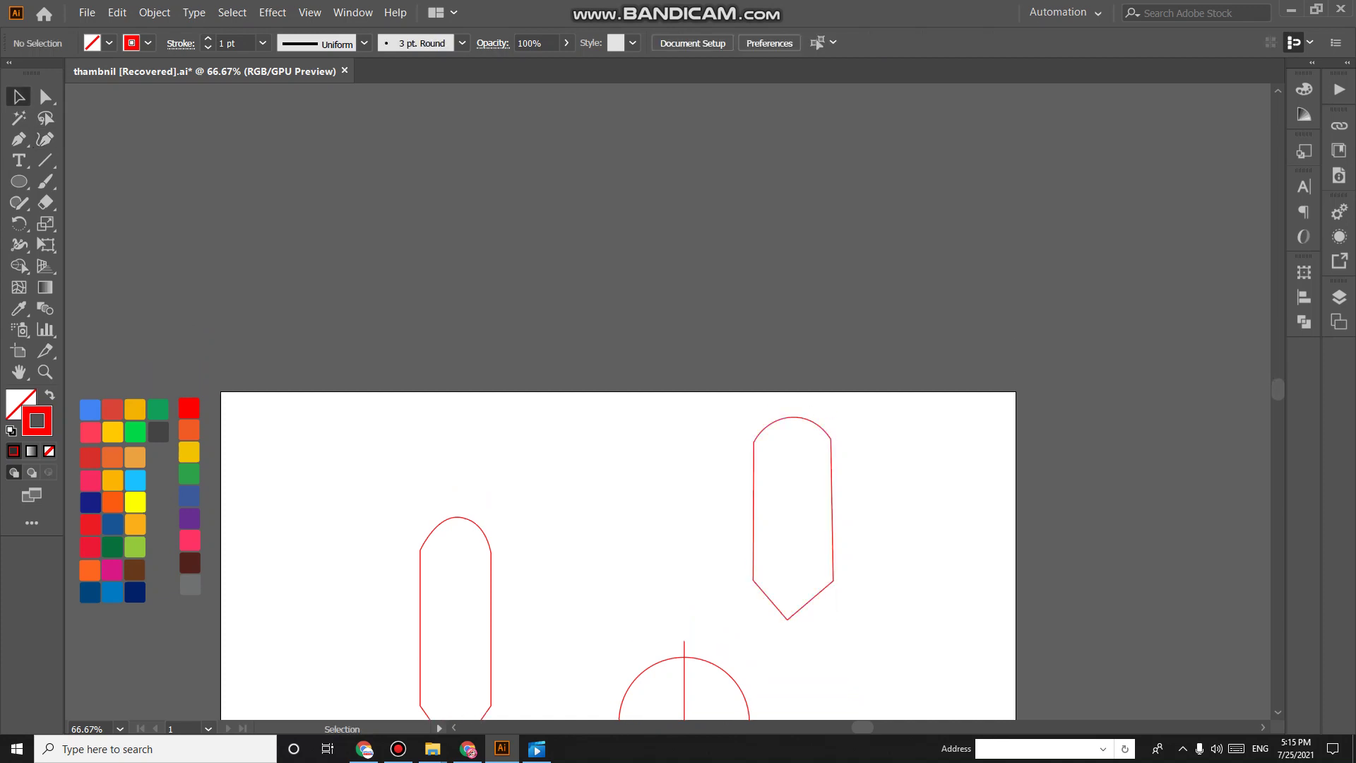
{"action": "scroll", "coordinate": [784, 428], "scroll_direction": "up", "scroll_amount": 4}
{"action": "scroll", "coordinate": [805, 437], "scroll_direction": "up", "scroll_amount": 1}
{"action": "scroll", "coordinate": [589, 422], "scroll_direction": "down", "scroll_amount": 5}
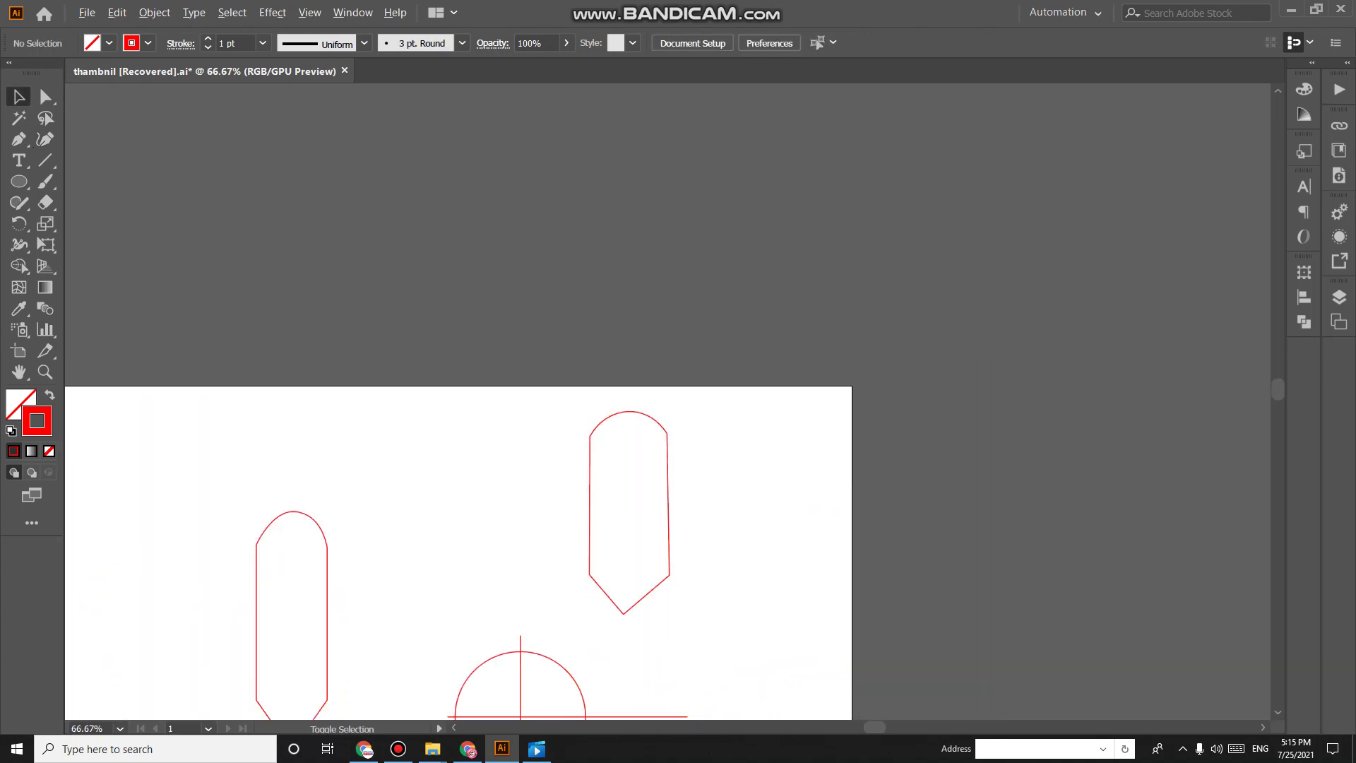
{"action": "scroll", "coordinate": [459, 519], "scroll_direction": "down", "scroll_amount": 3}
Select the pill-shaped outlines and delete them.
{"action": "left_click", "coordinate": [589, 424]}
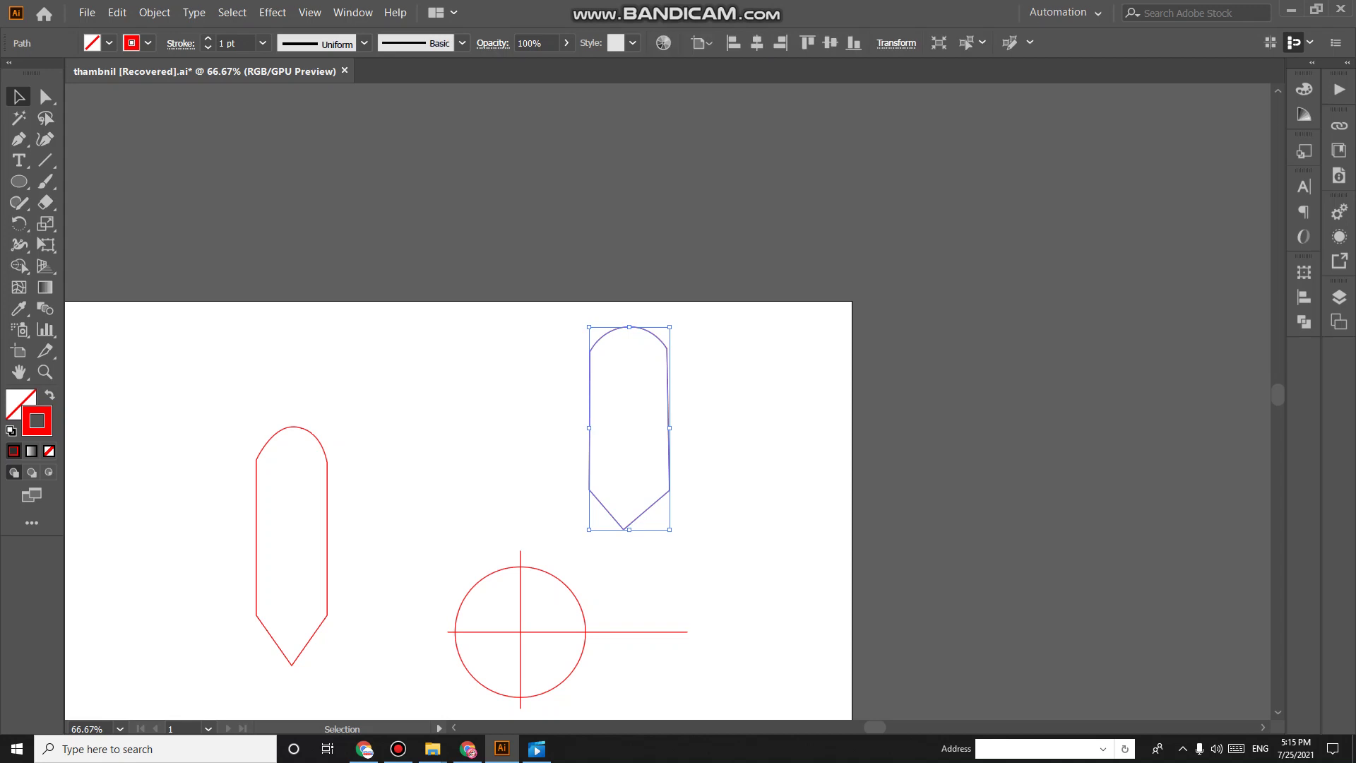
{"action": "left_click_drag", "start_coordinate": [209, 429], "coordinate": [282, 466]}
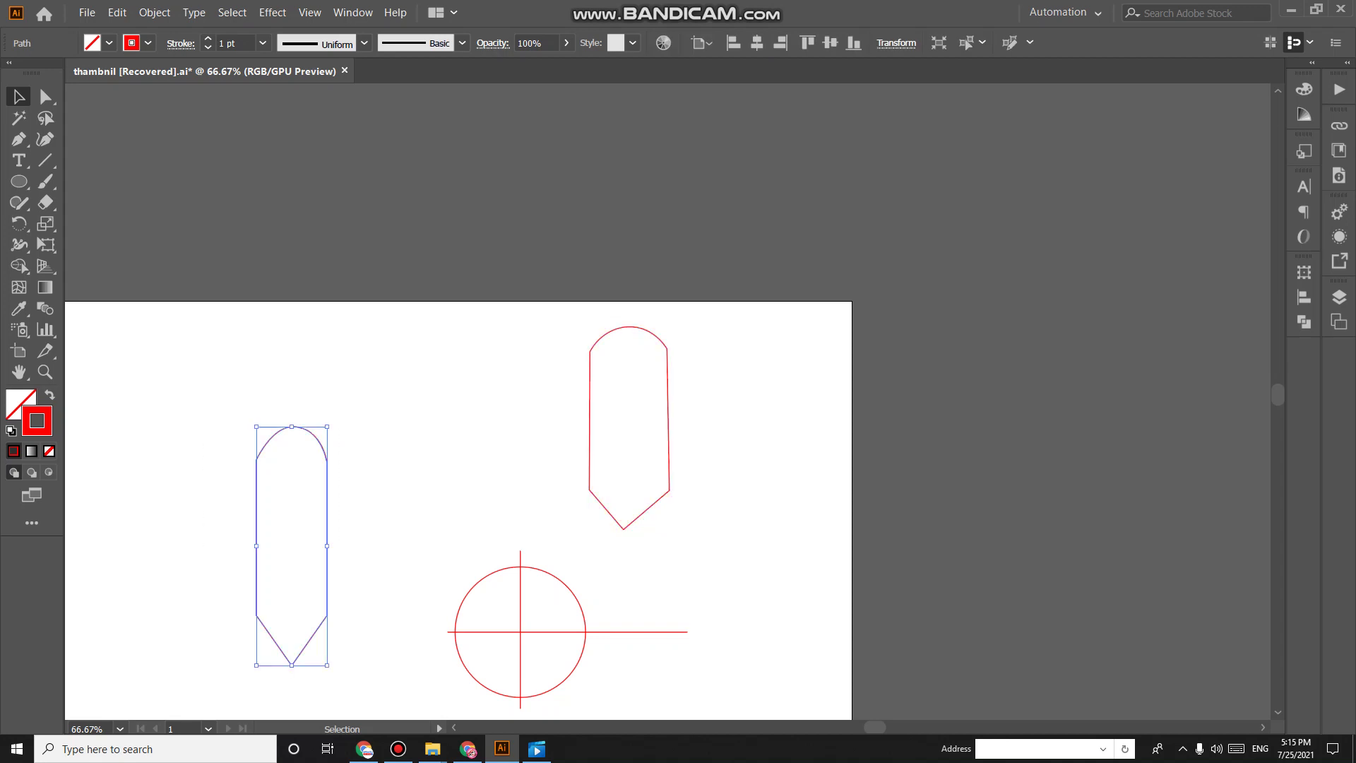
{"action": "left_click", "coordinate": [525, 401]}
{"action": "left_click_drag", "start_coordinate": [135, 502], "coordinate": [384, 532]}
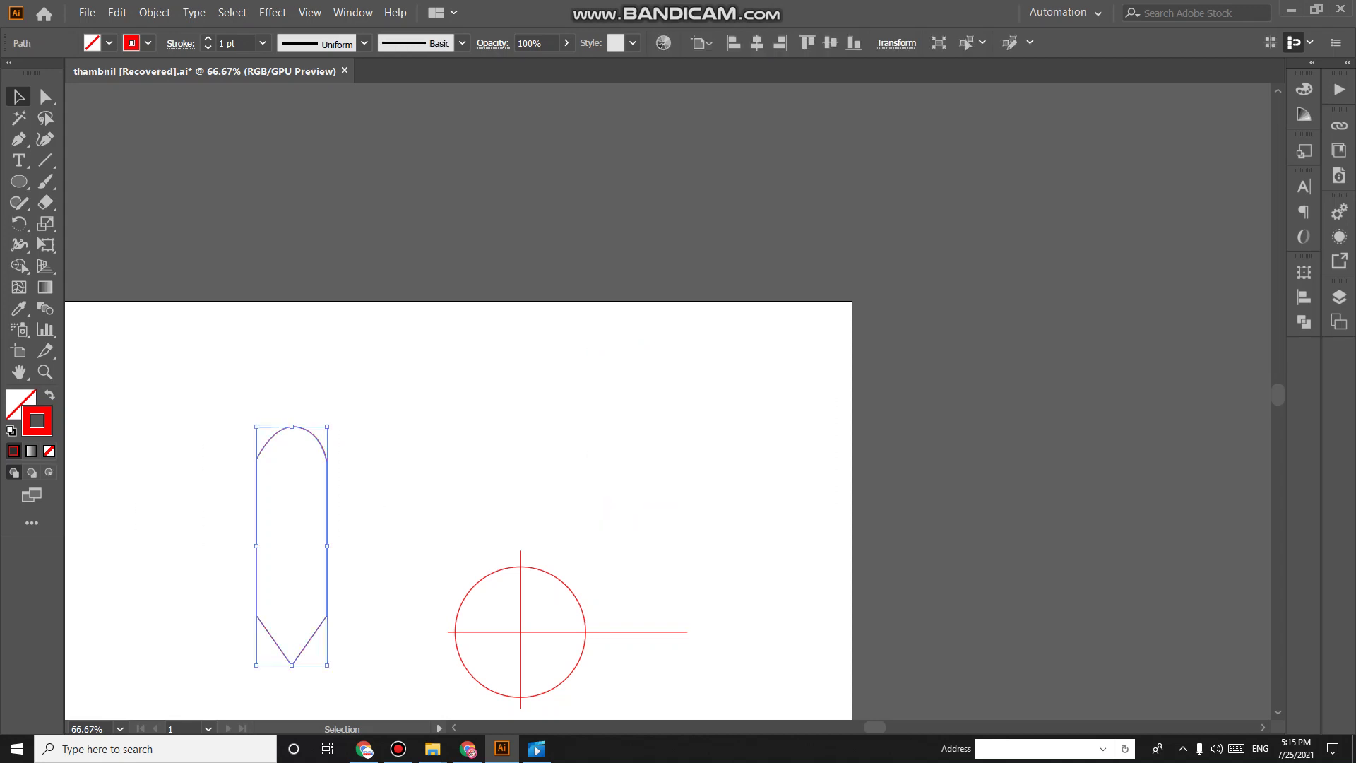
{"action": "key", "text": "Delete"}
{"action": "scroll", "coordinate": [459, 459], "scroll_direction": "down", "scroll_amount": 2}
{"action": "scroll", "coordinate": [415, 565], "scroll_direction": "up", "scroll_amount": 2, "text": "alt"}
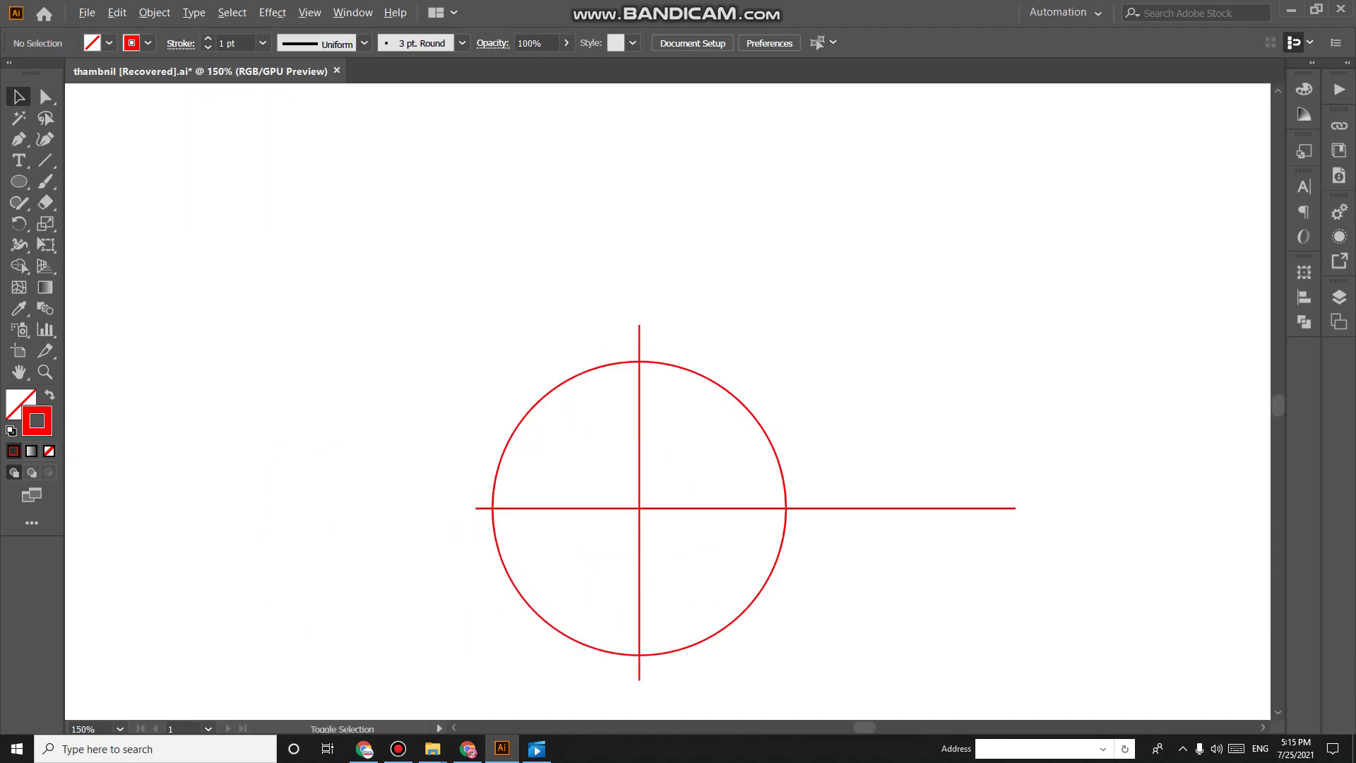
Draw a trial Pen arc from the circle's left point up to its top, then clear the selection.
{"action": "scroll", "coordinate": [667, 403], "scroll_direction": "down", "scroll_amount": 2}
{"action": "key", "text": "p"}
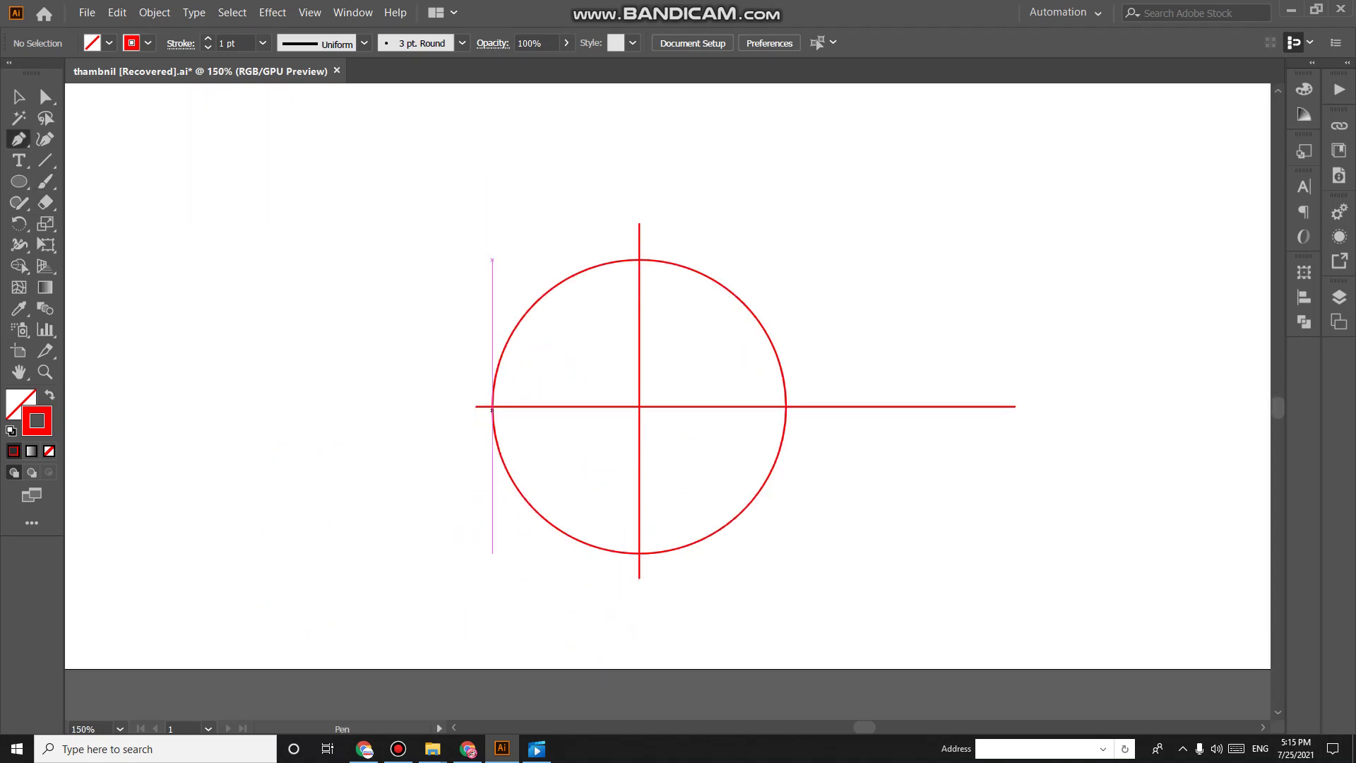
{"action": "left_click", "coordinate": [492, 406]}
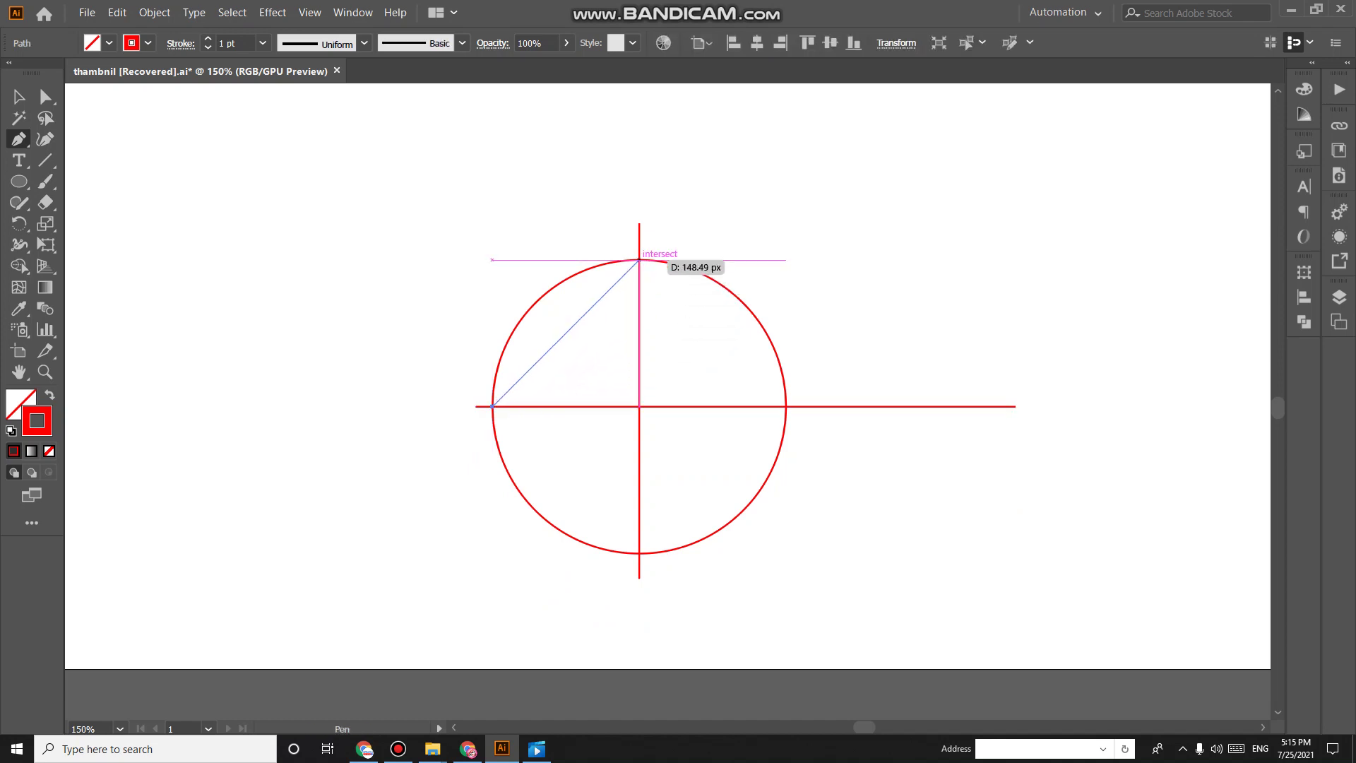
{"action": "mouse_move", "coordinate": [639, 260]}
{"action": "left_mouse_down"}
{"action": "mouse_move", "coordinate": [807, 240]}
{"action": "mouse_move", "coordinate": [788, 255]}
{"action": "left_mouse_up"}
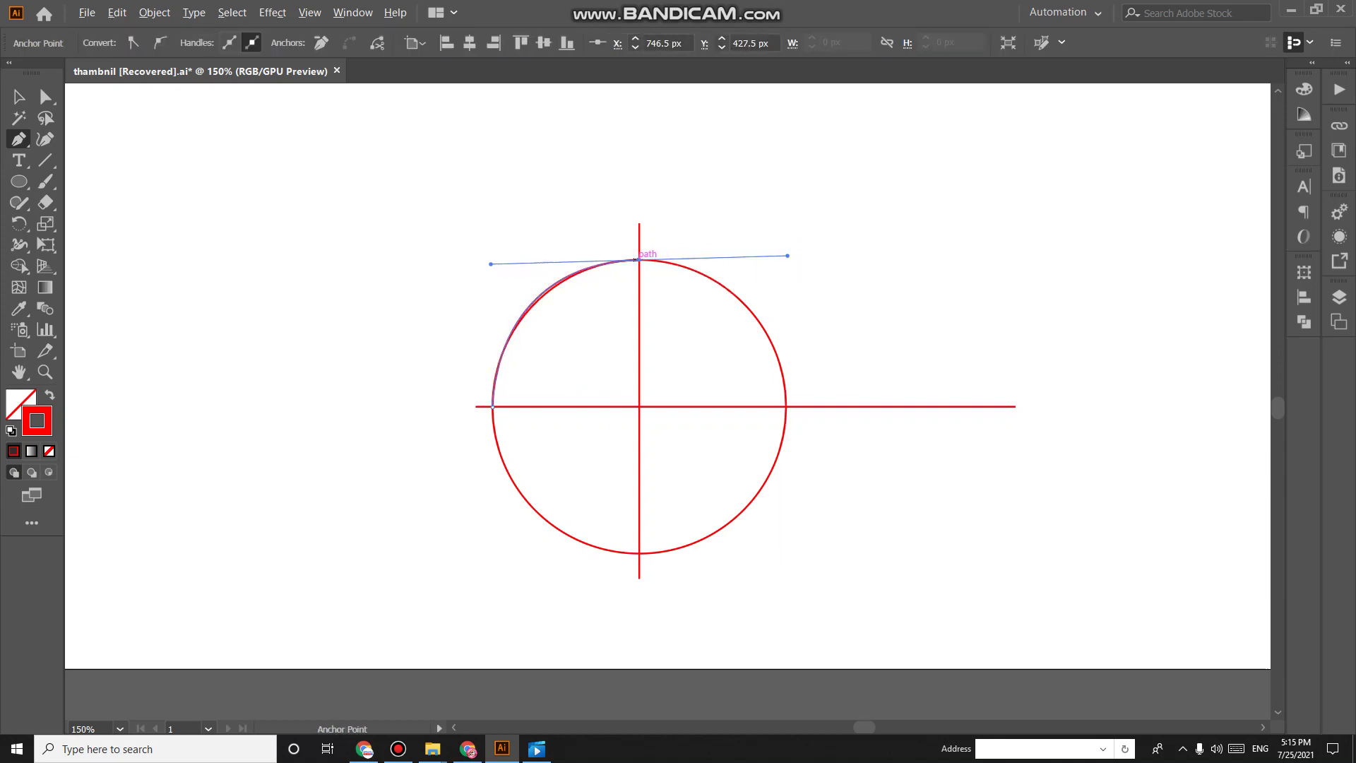
{"action": "key", "text": "Escape"}
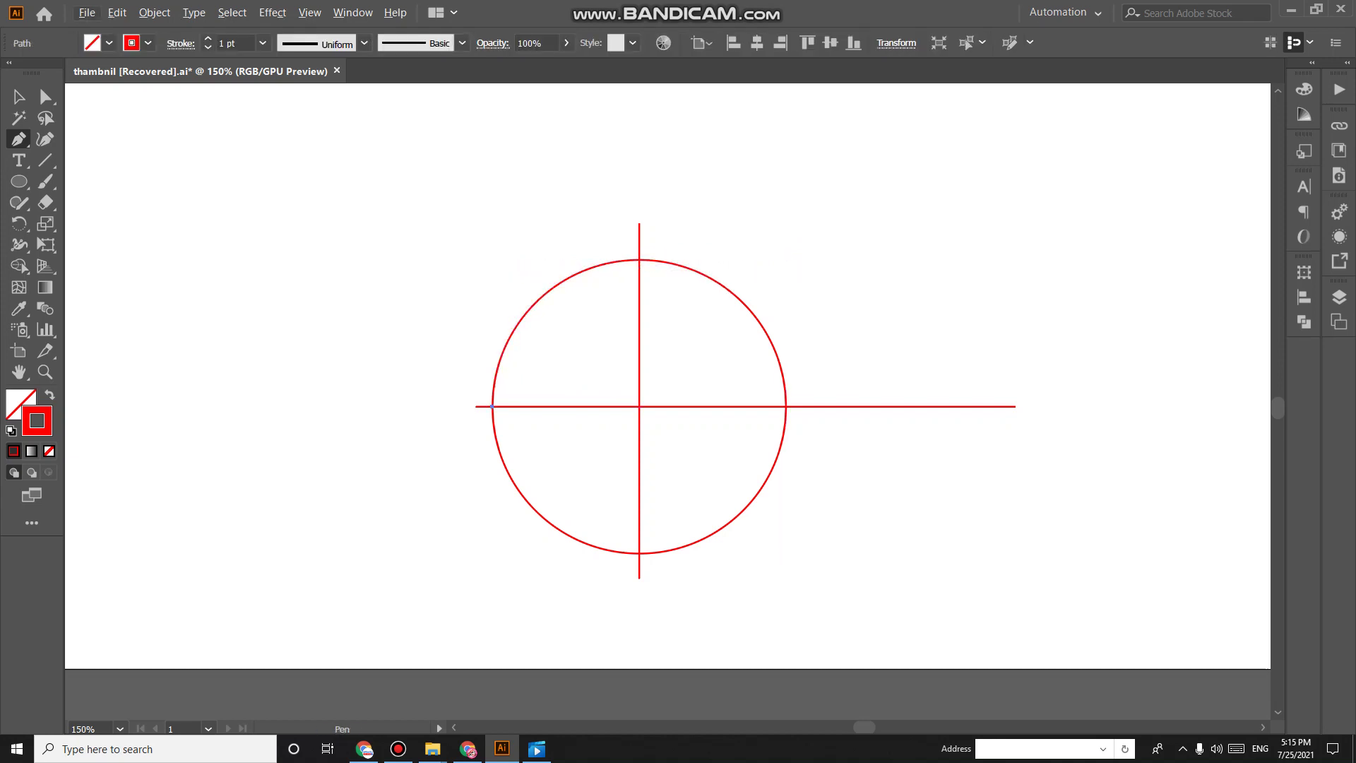
{"action": "key", "text": "shift+grave"}
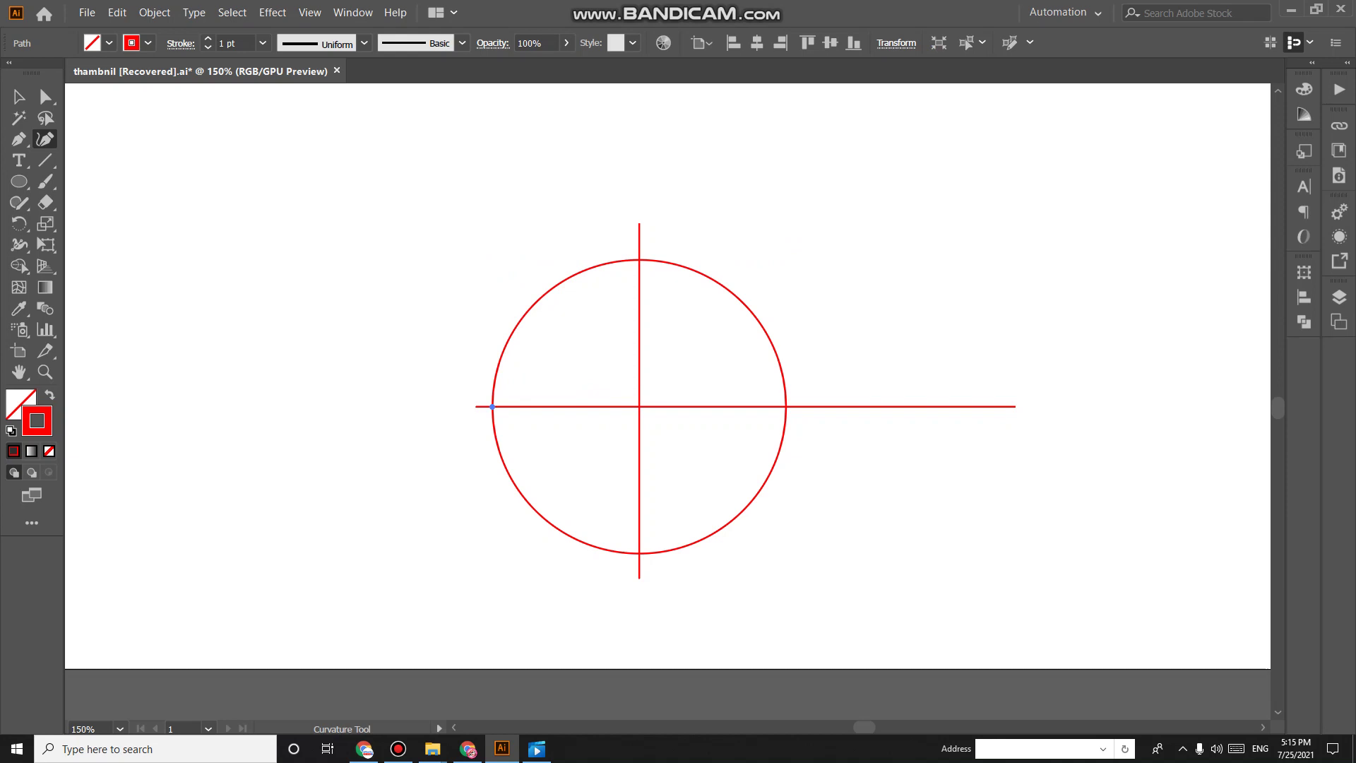
{"action": "key", "text": "ctrl+shift+a"}
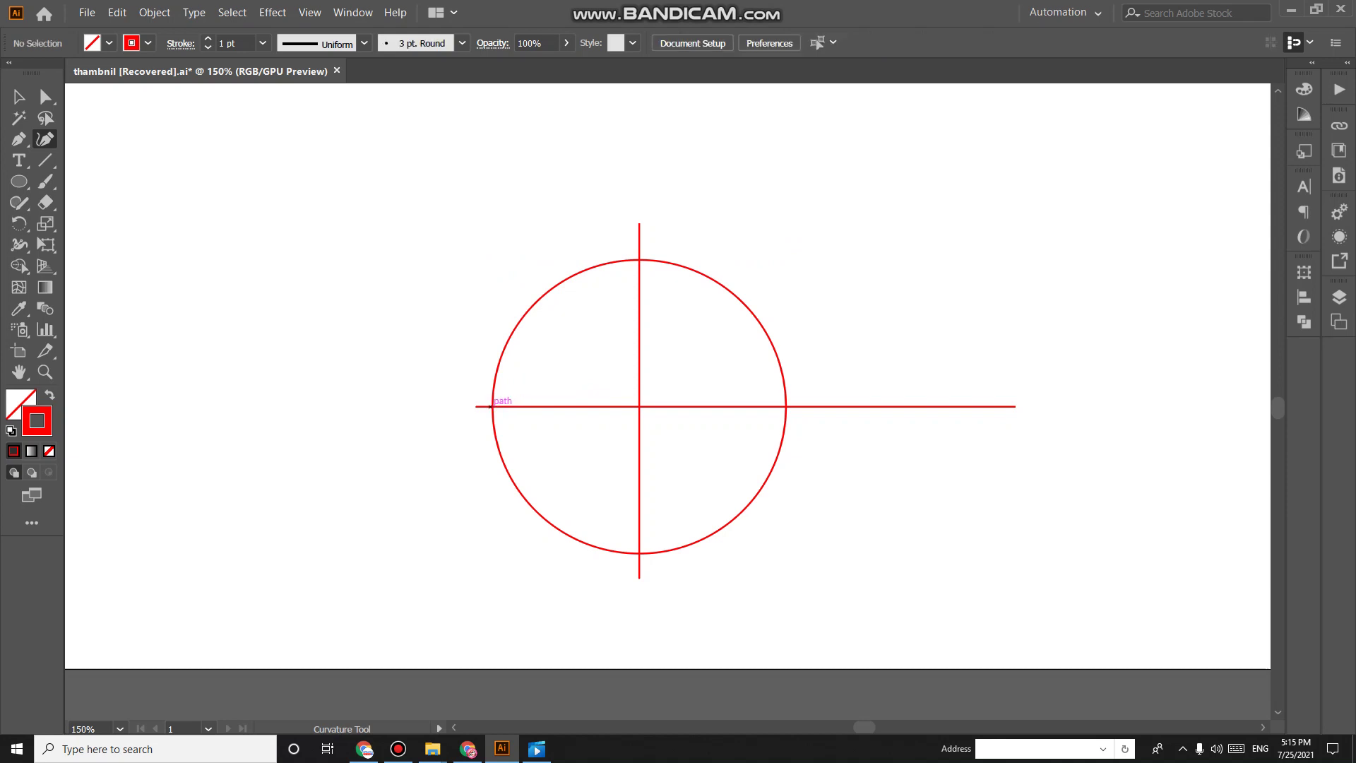
Trace the red circle with Curvature points at its left, top, right and bottom, closing the path.
{"action": "scroll", "coordinate": [493, 406], "scroll_direction": "up", "scroll_amount": 2}
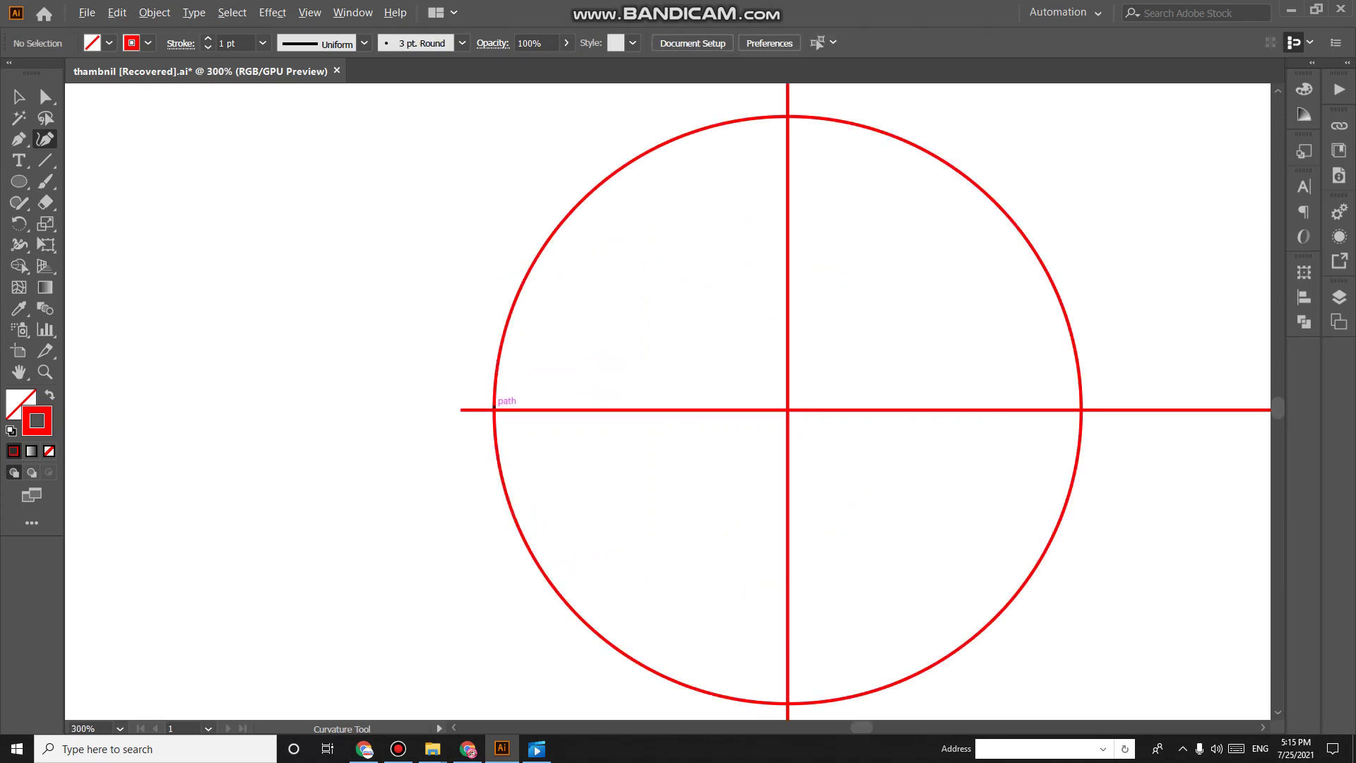
{"action": "scroll", "coordinate": [498, 410], "scroll_direction": "up", "scroll_amount": 1}
{"action": "left_click", "coordinate": [497, 415]}
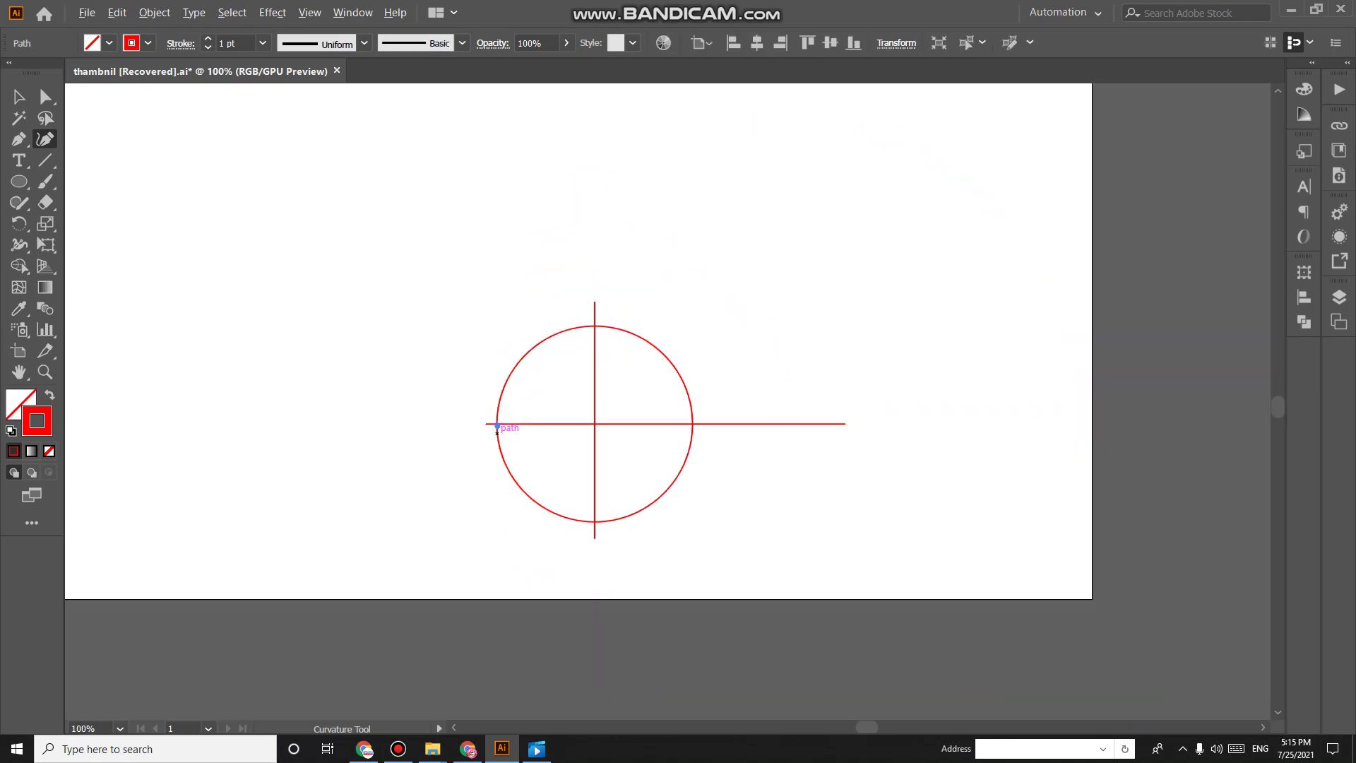
{"action": "scroll", "coordinate": [497, 417], "scroll_direction": "down", "scroll_amount": 4}
{"action": "left_click", "coordinate": [594, 325]}
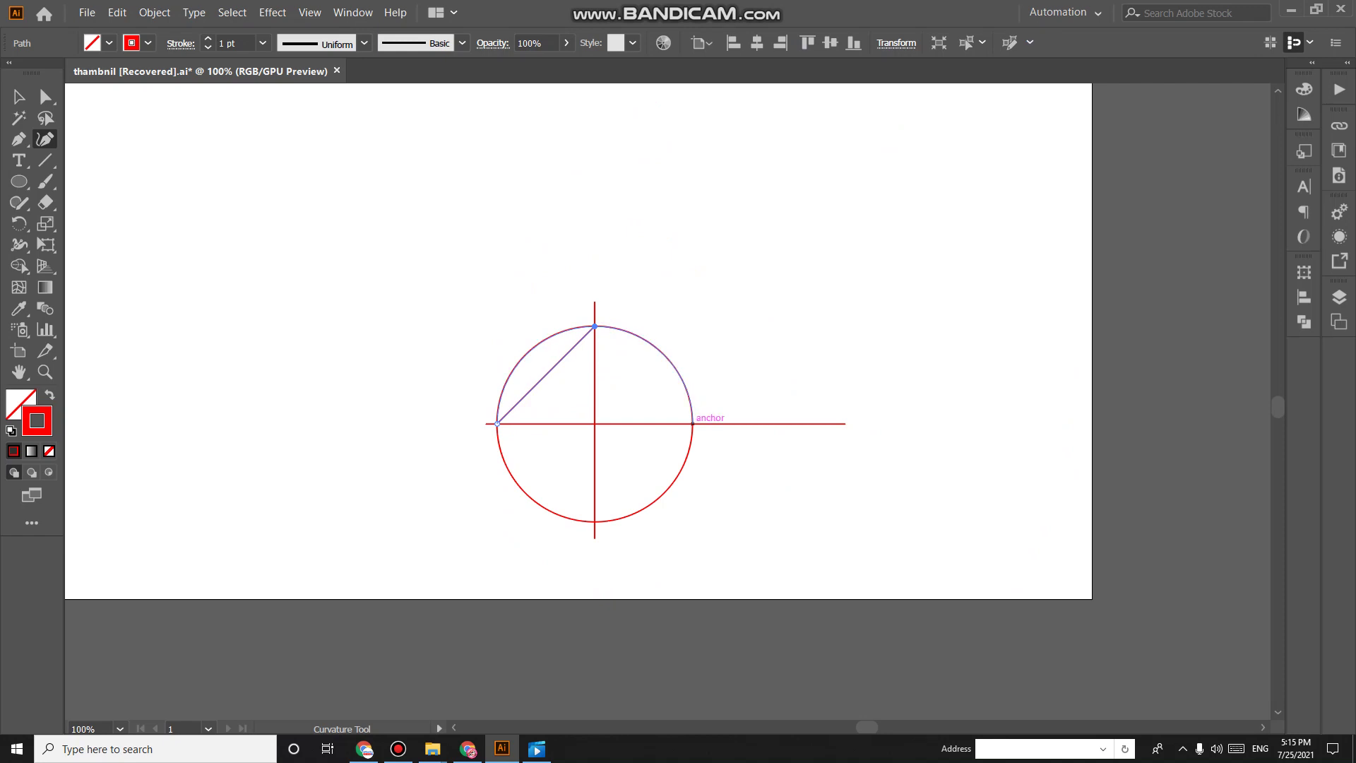
{"action": "left_click", "coordinate": [692, 423]}
{"action": "left_click", "coordinate": [595, 521]}
{"action": "left_click", "coordinate": [497, 423]}
{"action": "key", "text": "v"}
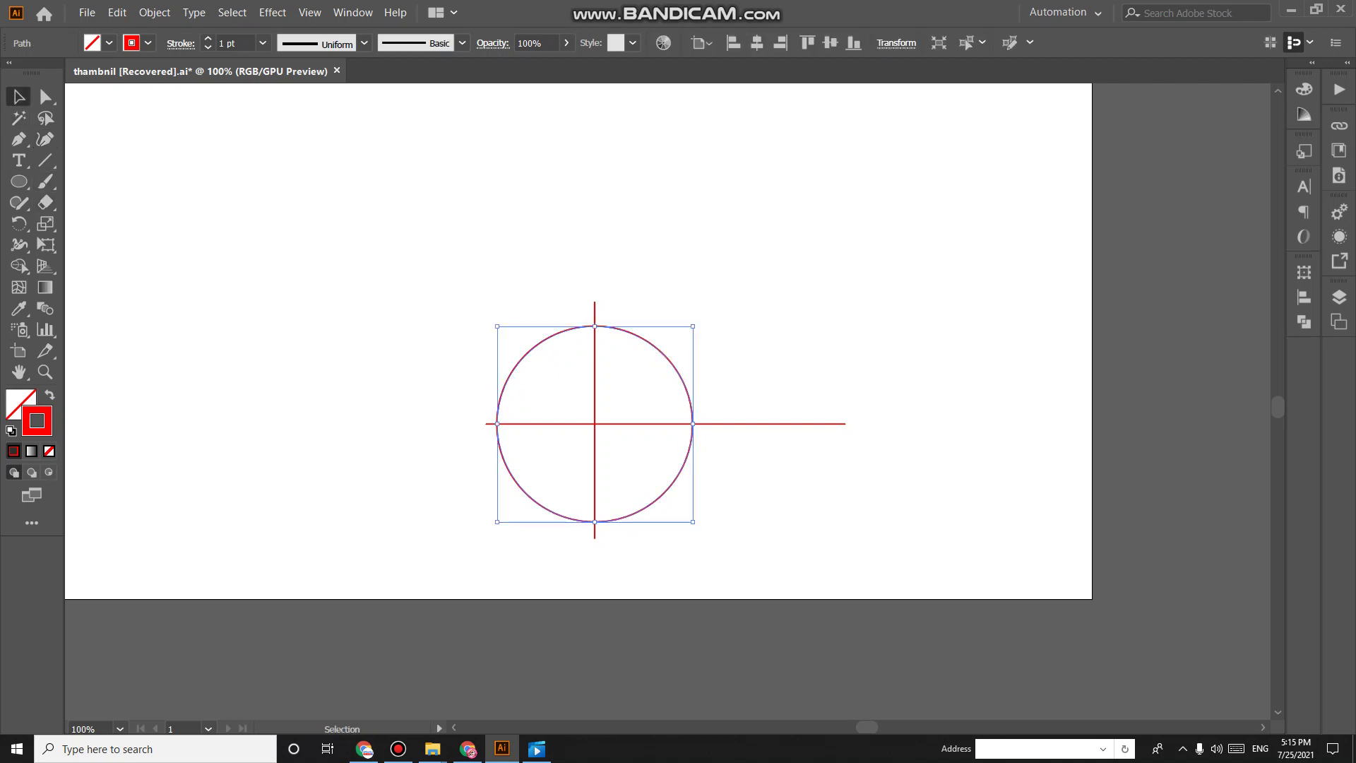
Set the traced circle's stroke to near-black and move it to the upper right.
{"action": "double_click", "coordinate": [37, 421]}
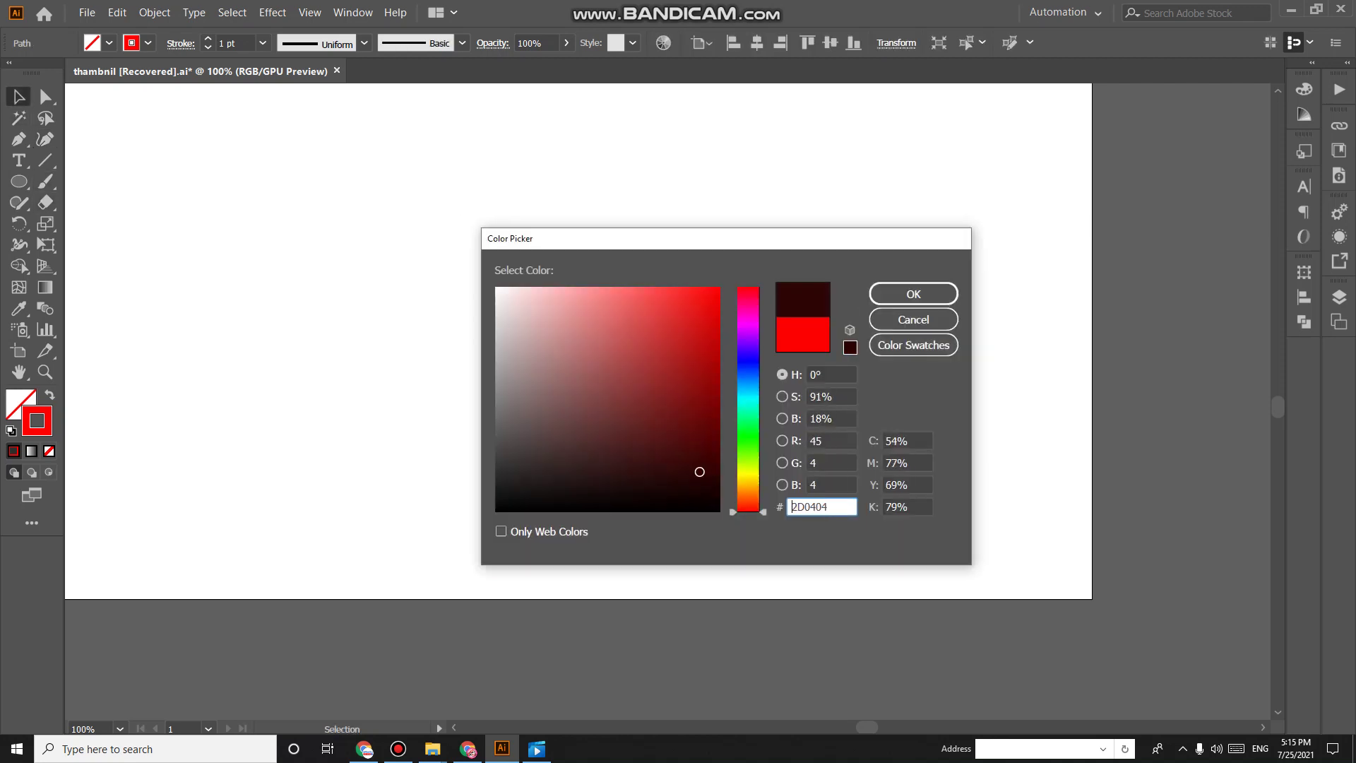
{"action": "left_click_drag", "start_coordinate": [699, 472], "coordinate": [718, 509]}
{"action": "key", "text": "Return"}
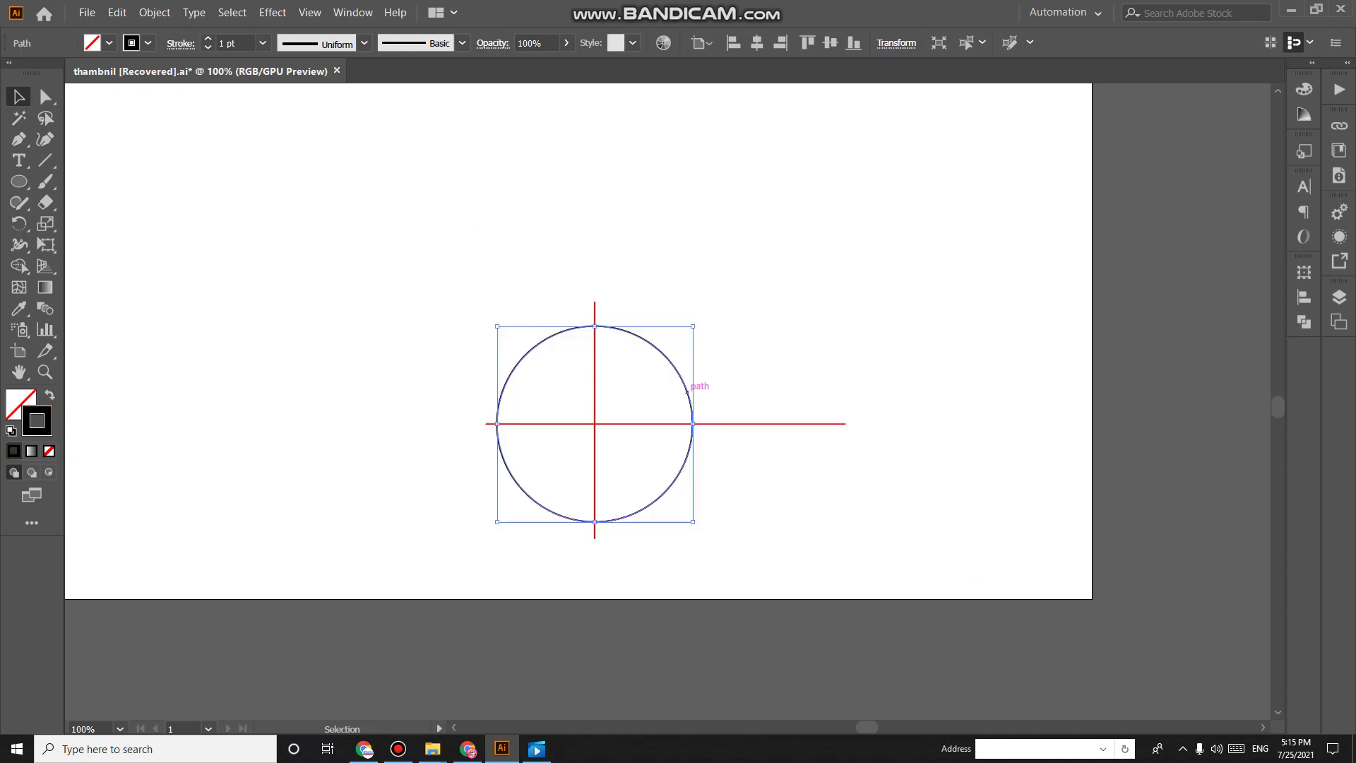
{"action": "left_click_drag", "start_coordinate": [685, 388], "coordinate": [991, 258]}
{"action": "key", "text": "ctrl+shift+a"}
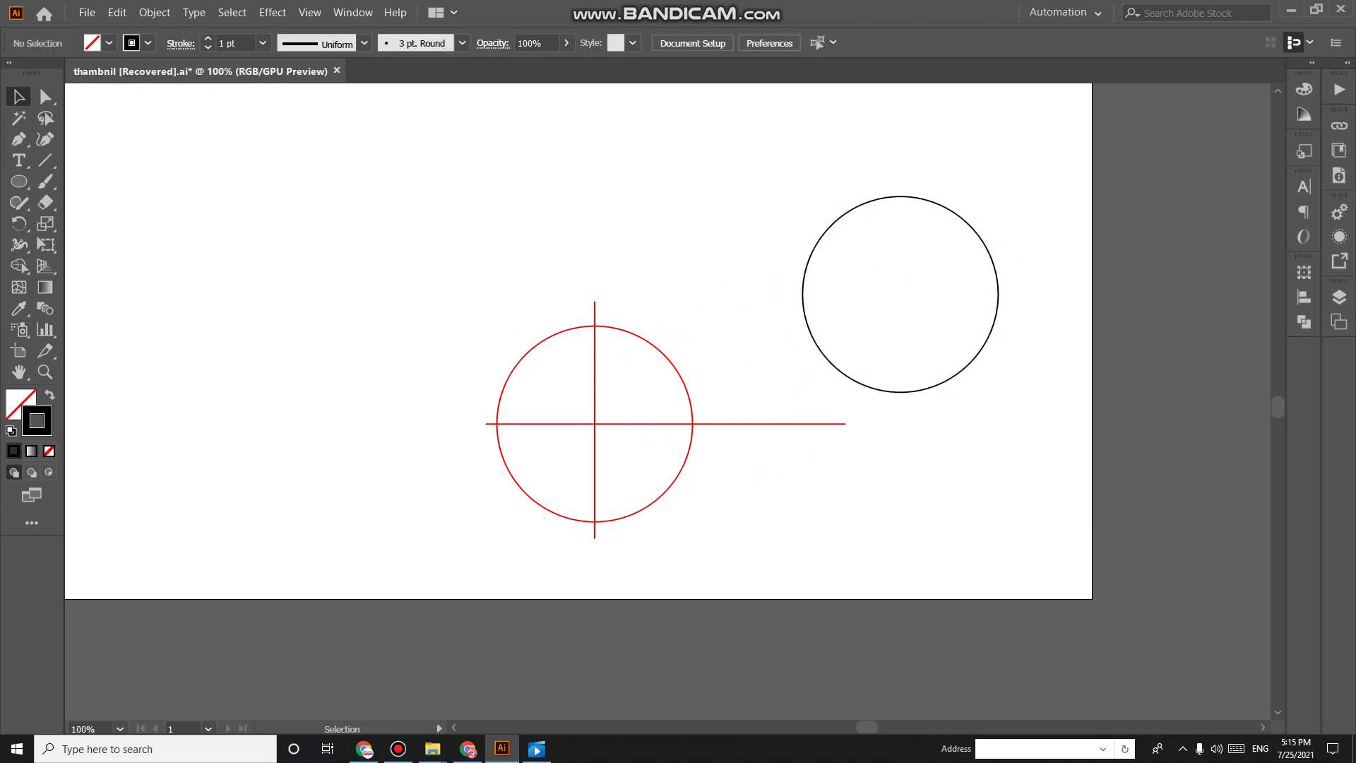
{"action": "key", "text": "ctrl+equal"}
{"action": "key", "text": "p"}
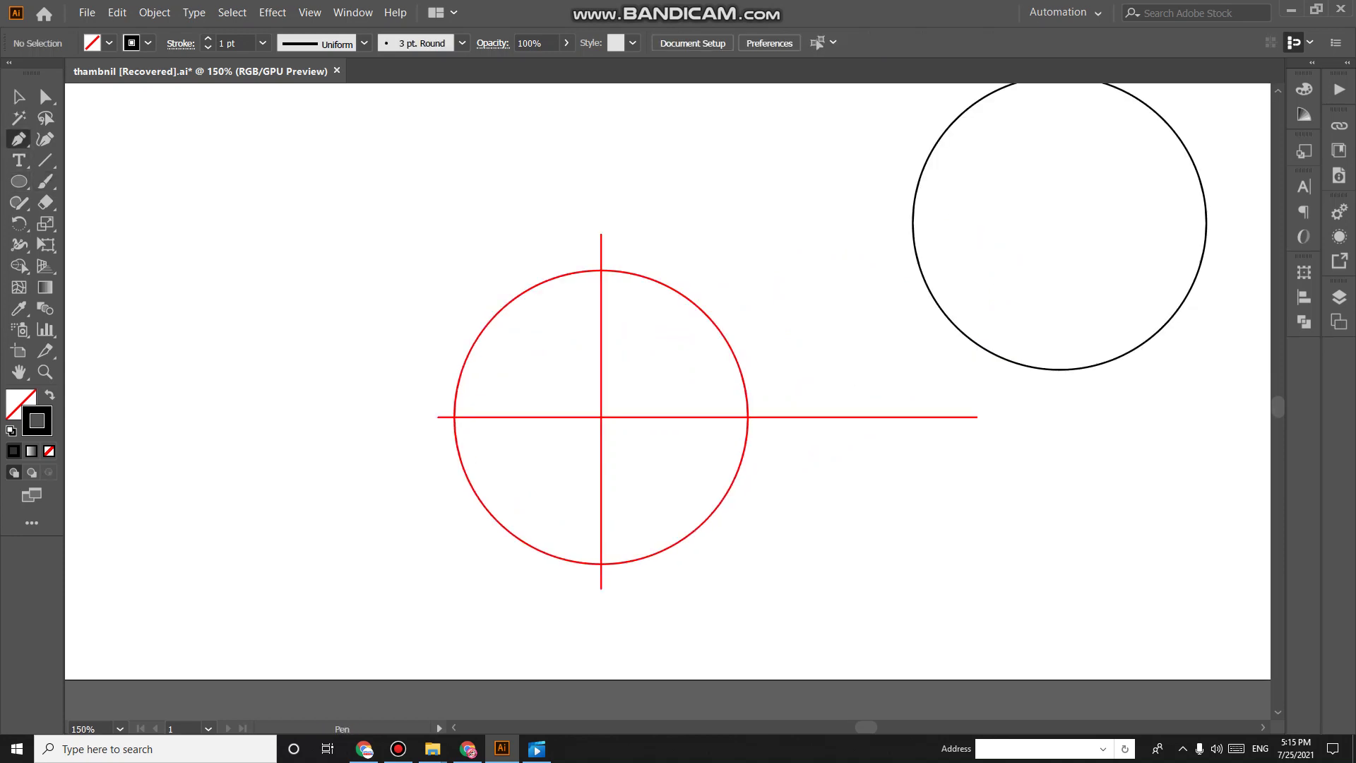
Trace the red circle's top, right and bottom arcs with Pen anchors and curve handles.
{"action": "left_click", "coordinate": [454, 417]}
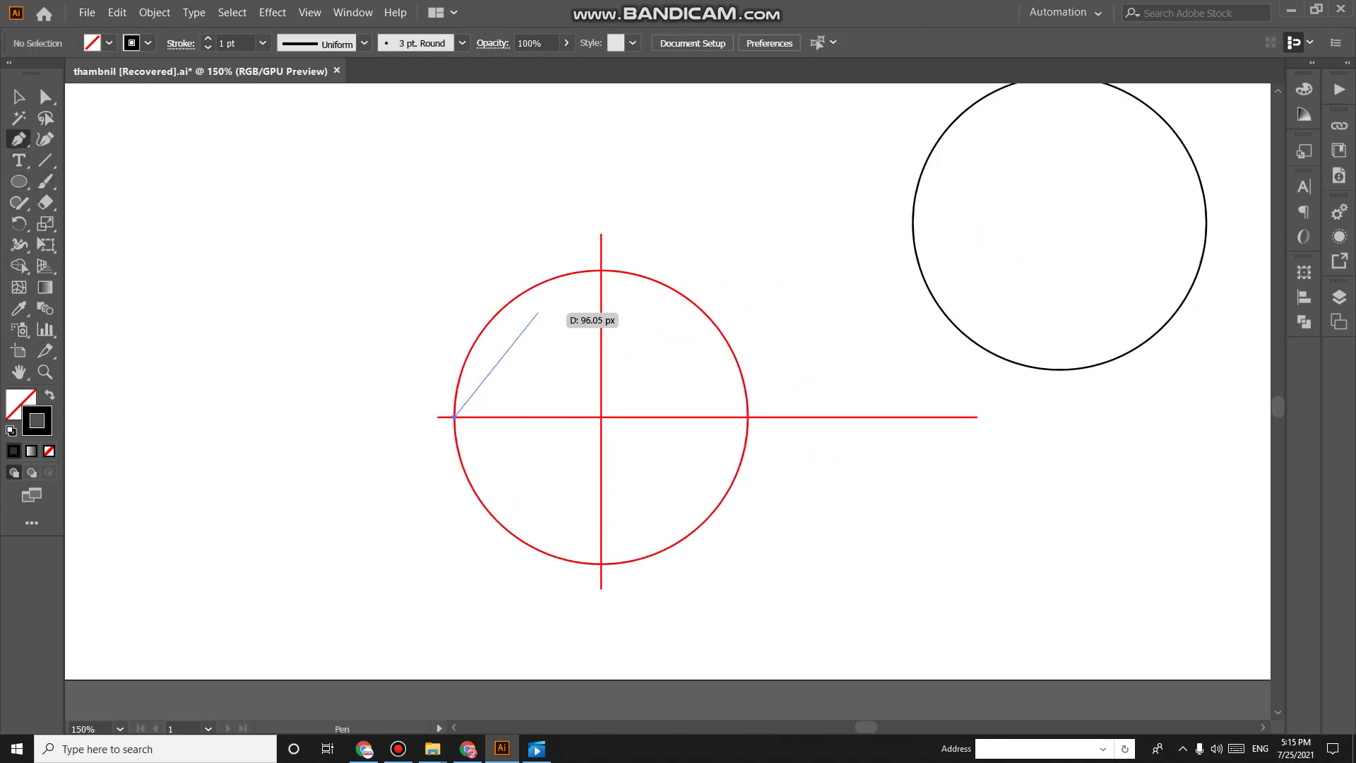
{"action": "left_click_drag", "start_coordinate": [600, 270], "coordinate": [738, 270]}
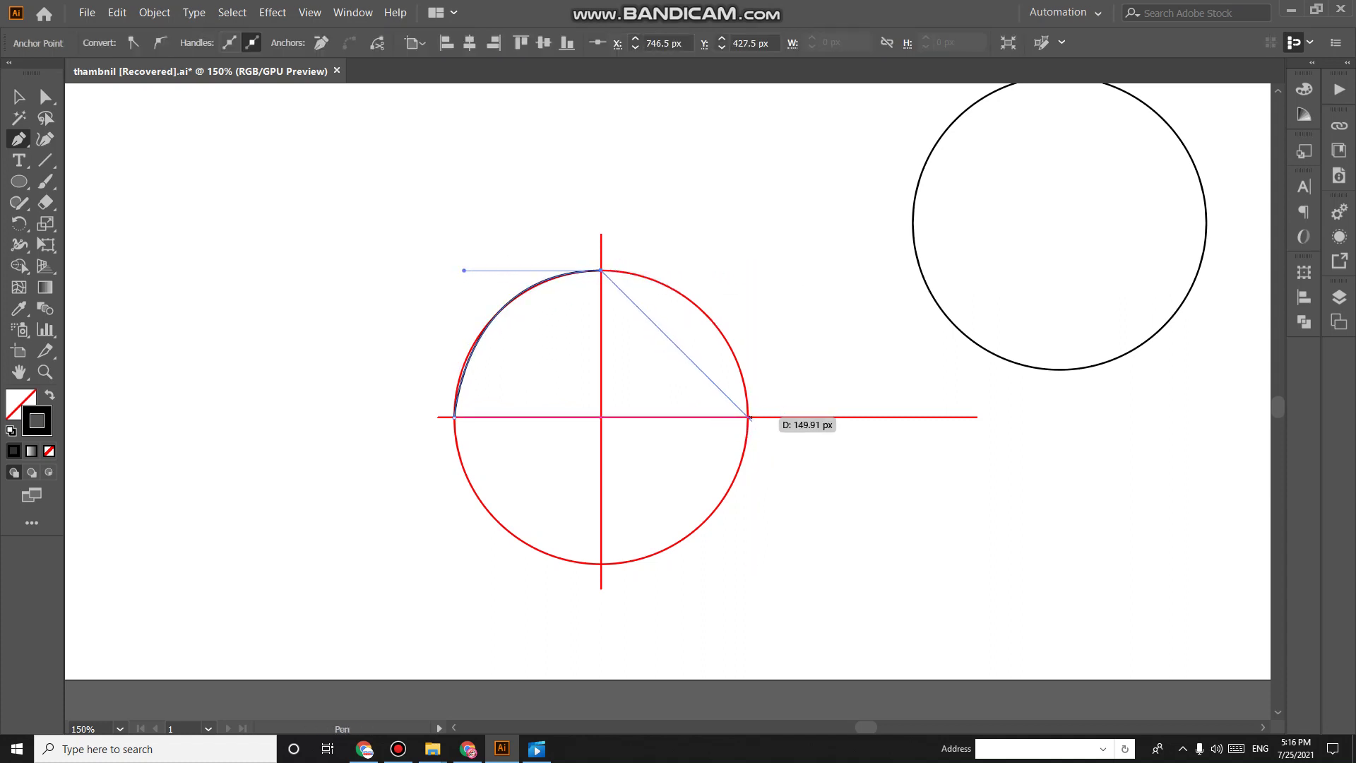
{"action": "left_click_drag", "start_coordinate": [748, 417], "coordinate": [757, 568]}
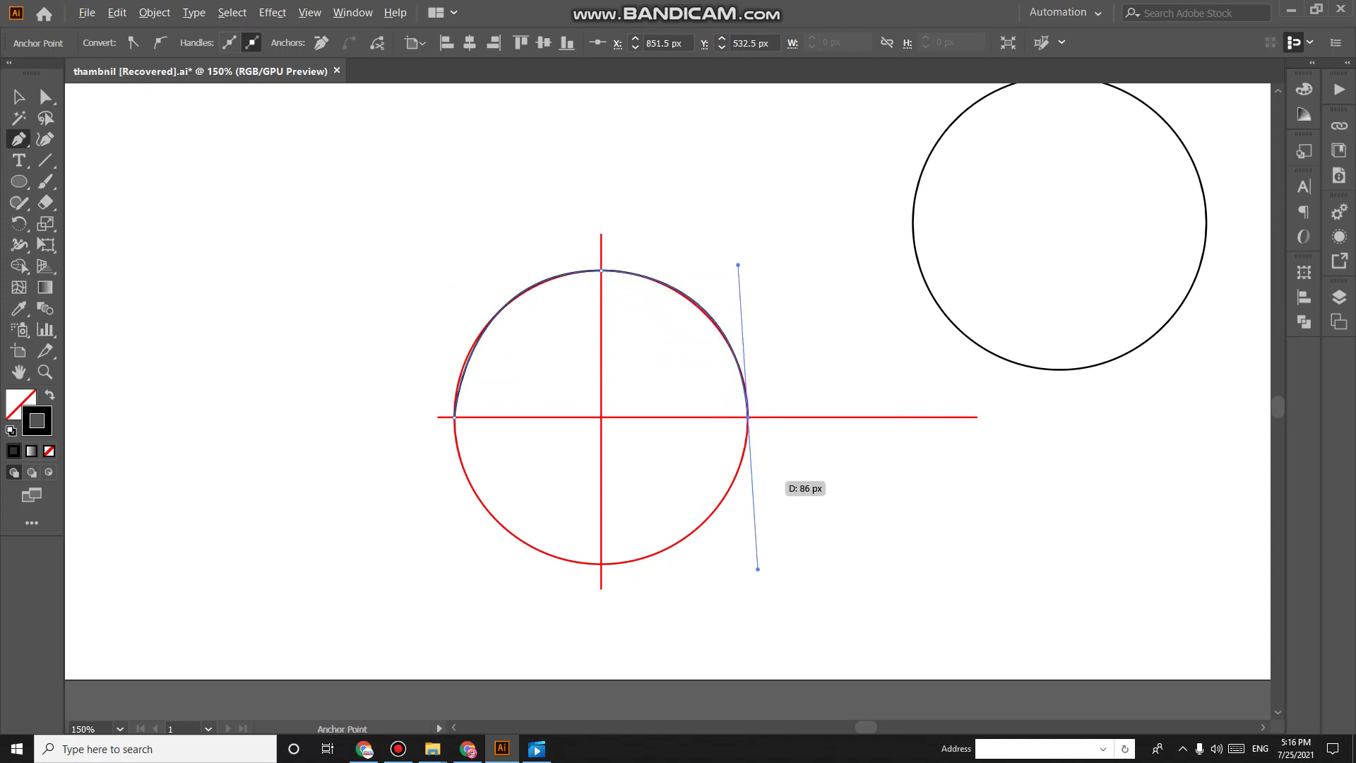
{"action": "left_click", "coordinate": [748, 416]}
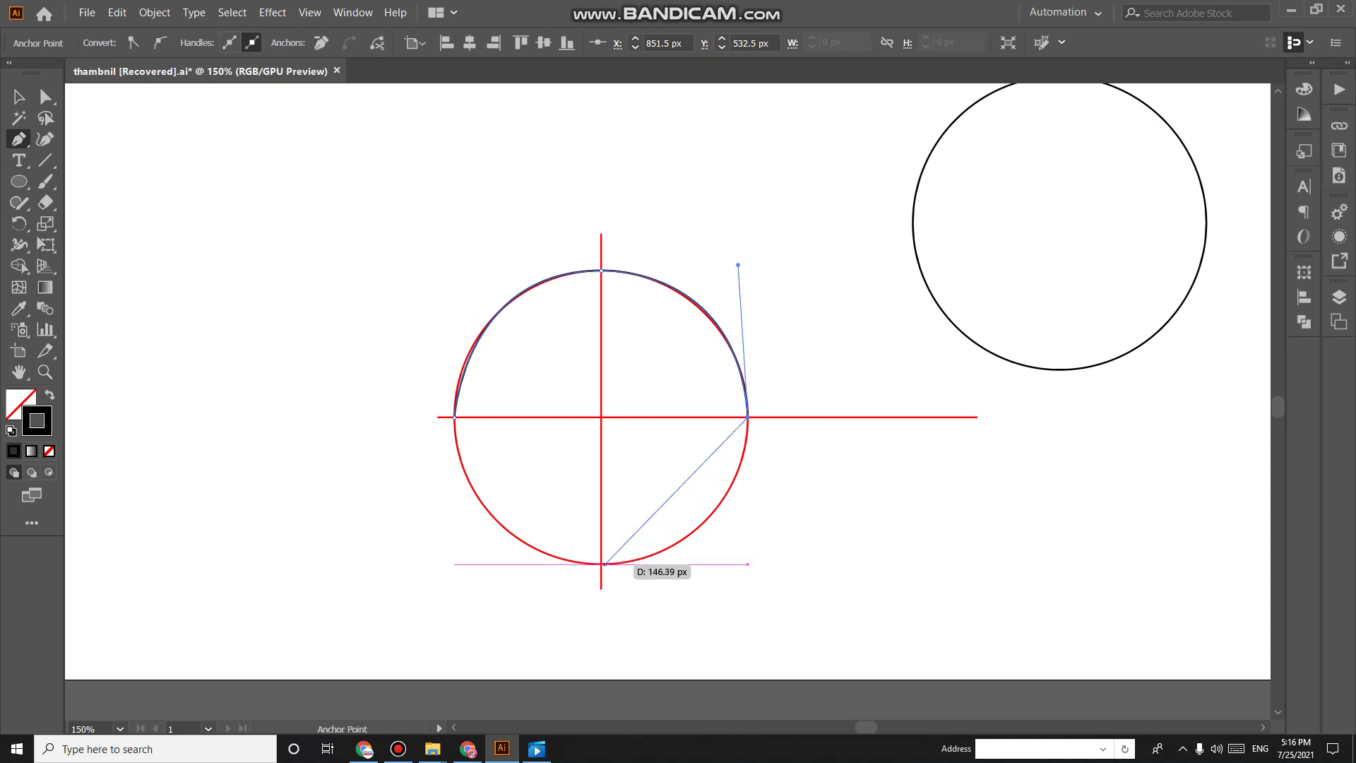
{"action": "mouse_move", "coordinate": [601, 564]}
{"action": "left_mouse_down"}
{"action": "mouse_move", "coordinate": [436, 599]}
{"action": "mouse_move", "coordinate": [455, 570]}
{"action": "left_mouse_up"}
{"action": "left_click", "coordinate": [601, 564]}
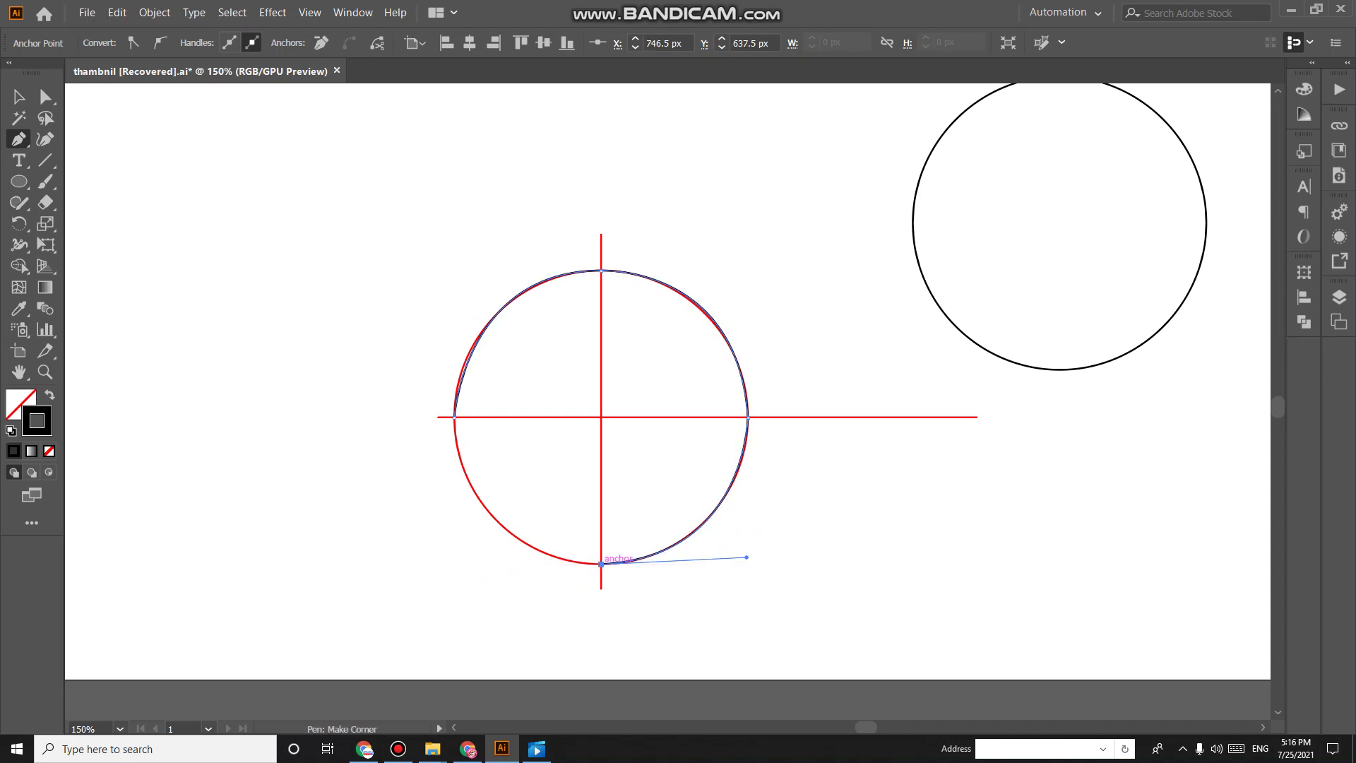
Close the traced path back at the left point, then select the traced circle and drag it to the upper left.
{"action": "mouse_move", "coordinate": [453, 418]}
{"action": "left_mouse_down"}
{"action": "mouse_move", "coordinate": [502, 585]}
{"action": "mouse_move", "coordinate": [468, 566]}
{"action": "left_mouse_up"}
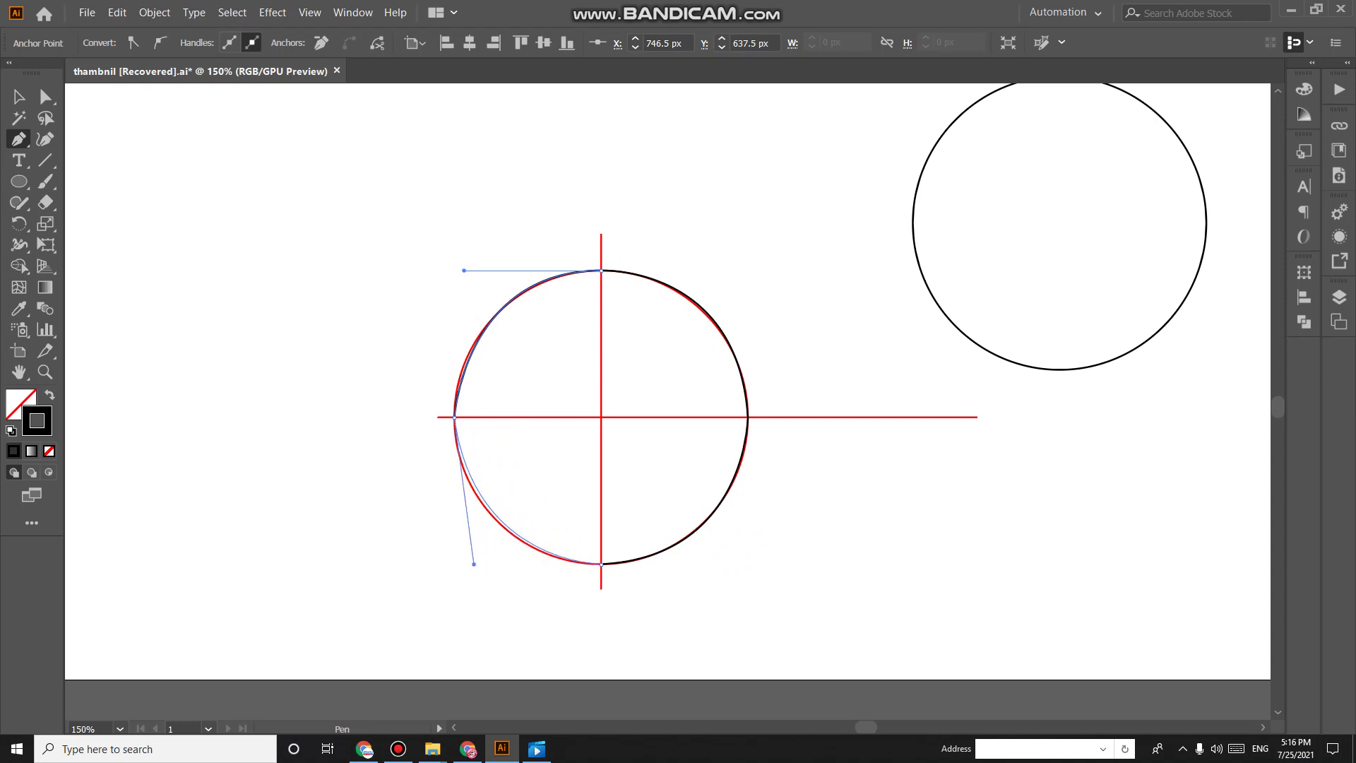
{"action": "left_click", "coordinate": [601, 270]}
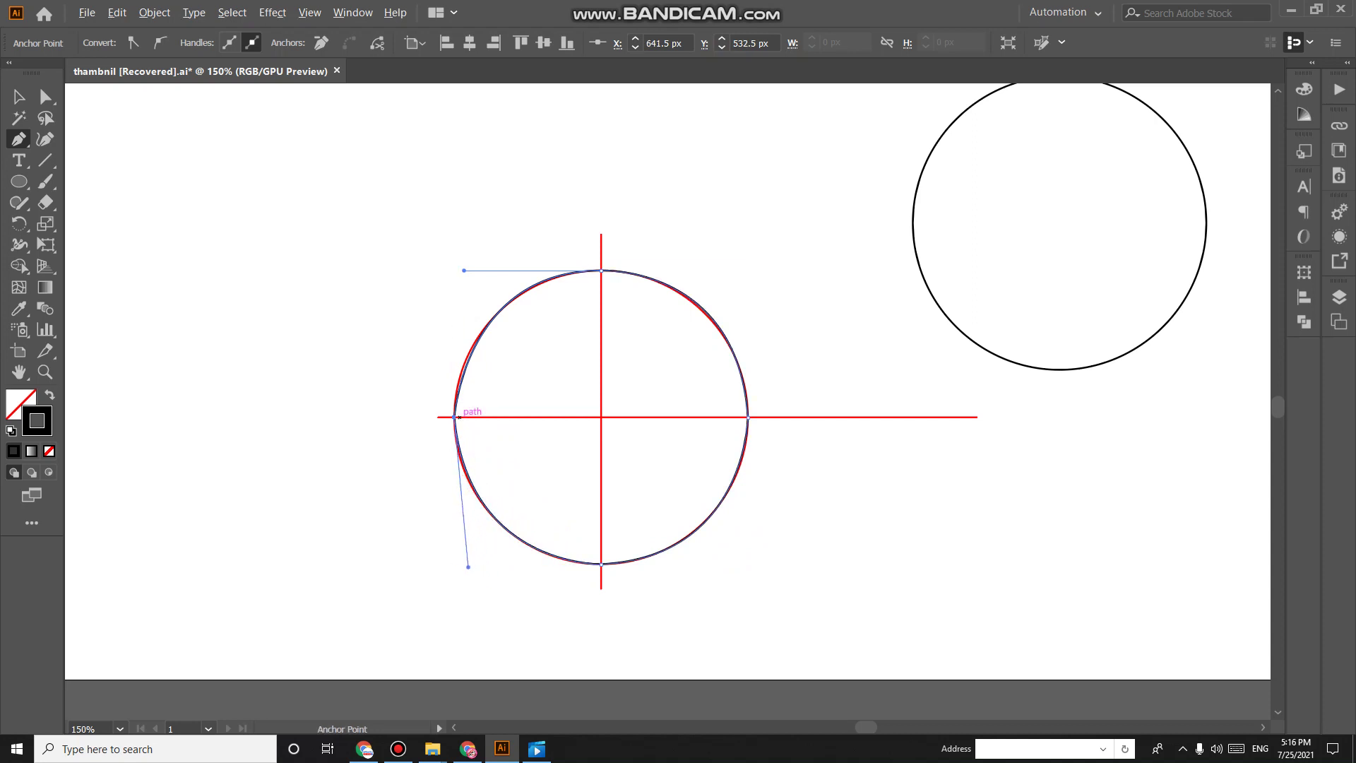
{"action": "left_click", "coordinate": [454, 418], "text": "alt"}
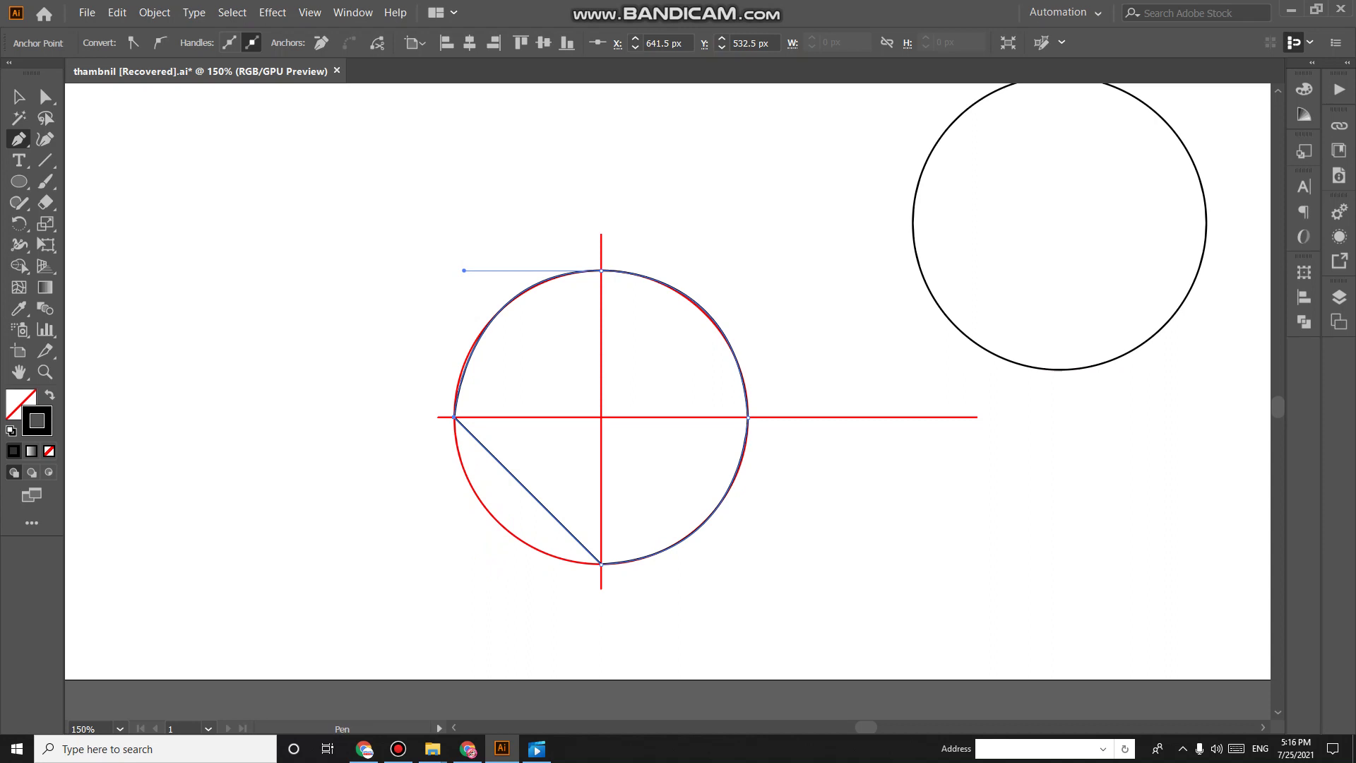
{"action": "key", "text": "ctrl+z"}
{"action": "left_click", "coordinate": [18, 97]}
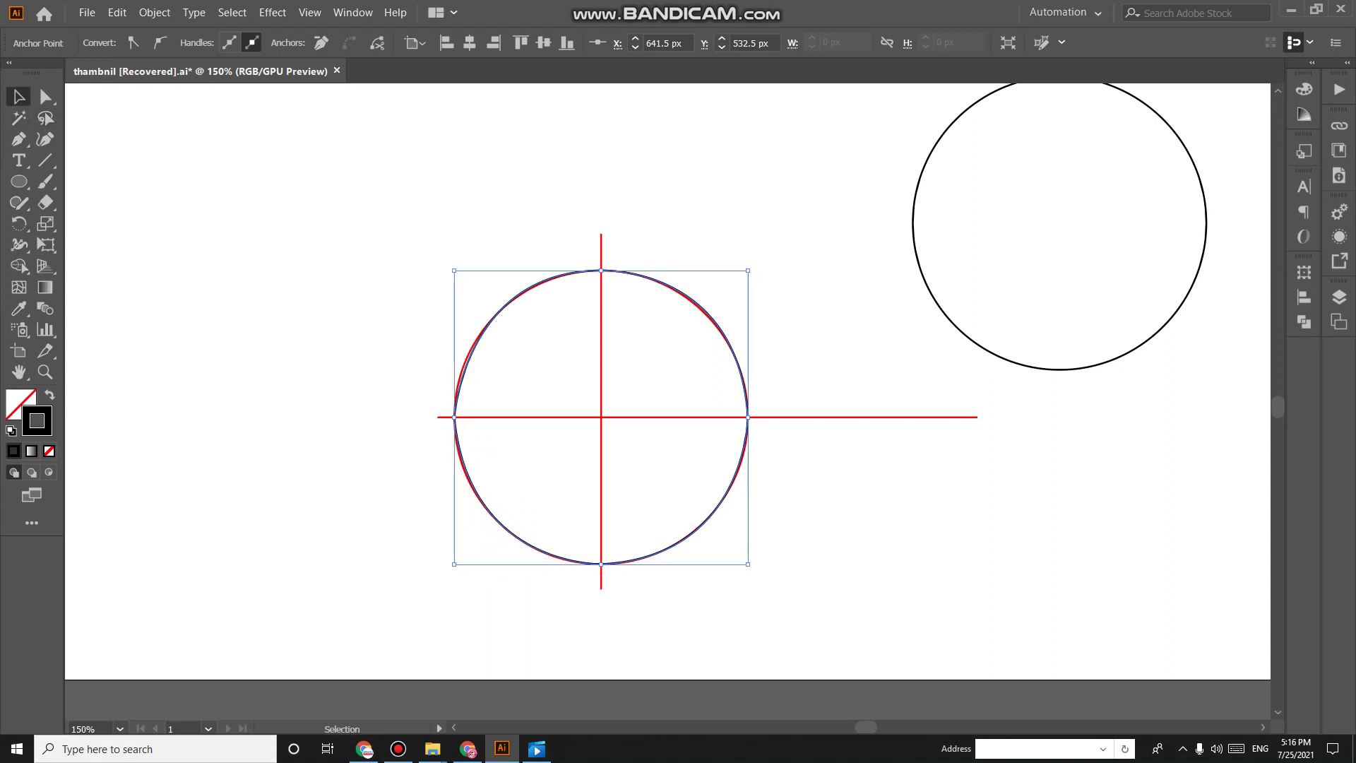
{"action": "left_click", "coordinate": [791, 551]}
{"action": "left_click", "coordinate": [704, 521]}
{"action": "left_click_drag", "start_coordinate": [714, 507], "coordinate": [486, 220]}
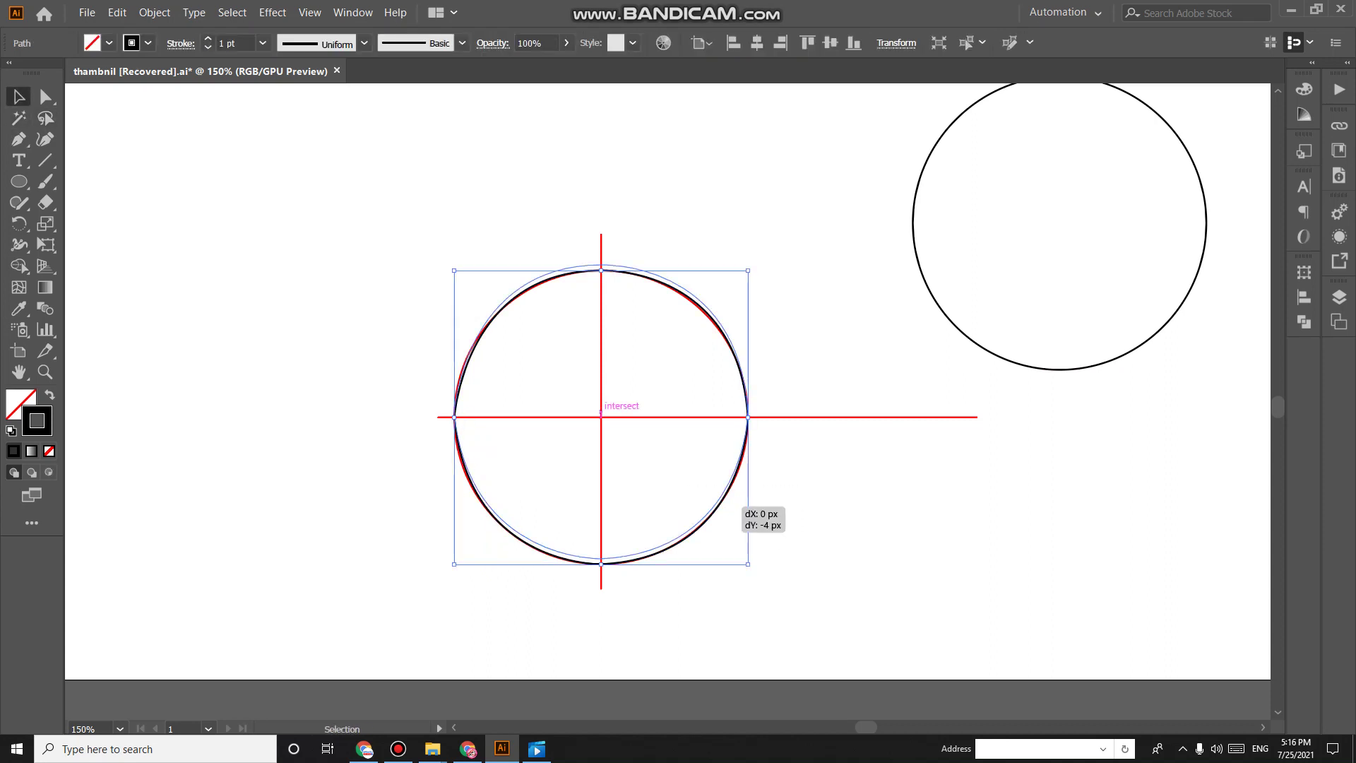
Zoom out to the full artboard to locate the moved traced circle.
{"action": "scroll", "coordinate": [486, 221], "scroll_direction": "up", "scroll_amount": 3}
{"action": "key", "text": "ctrl+shift+a"}
{"action": "key", "text": "ctrl+minus"}
{"action": "key", "text": "ctrl+minus"}
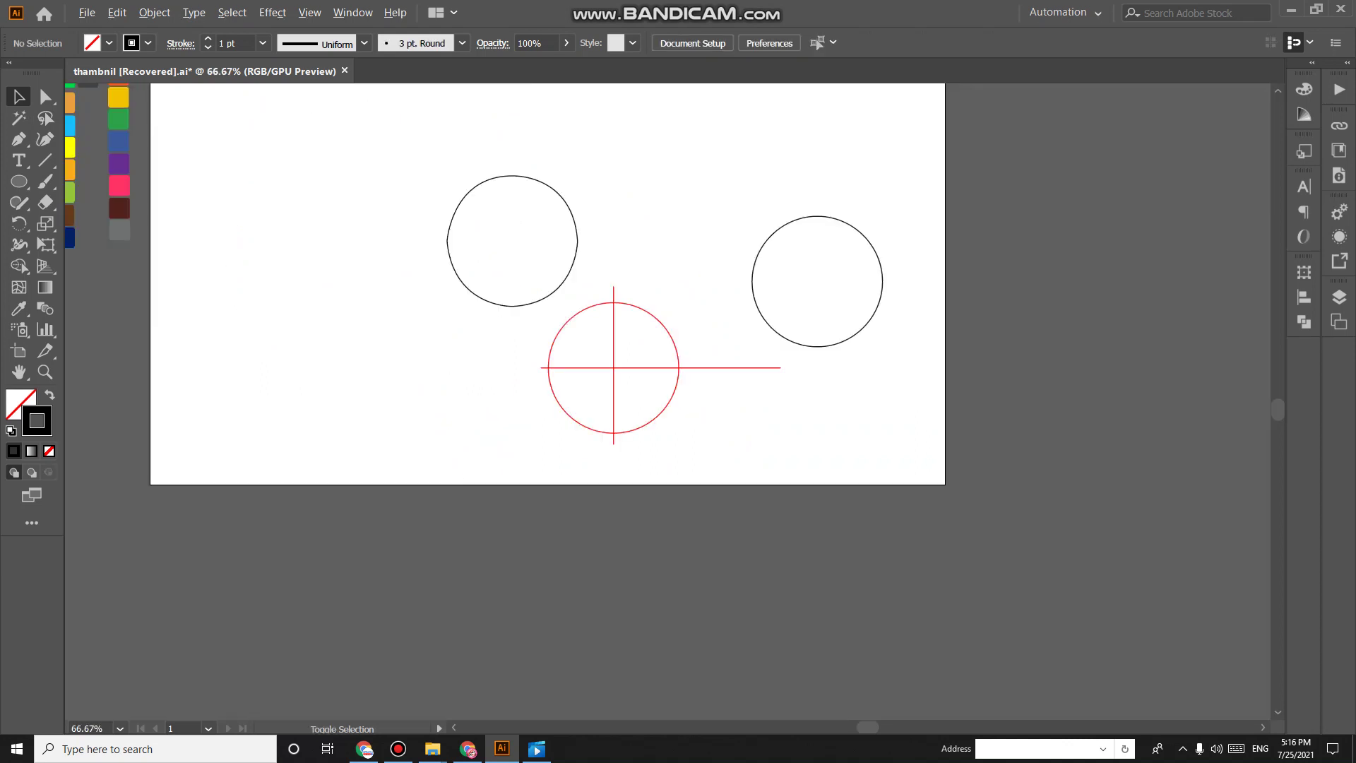
{"action": "left_click", "coordinate": [577, 244]}
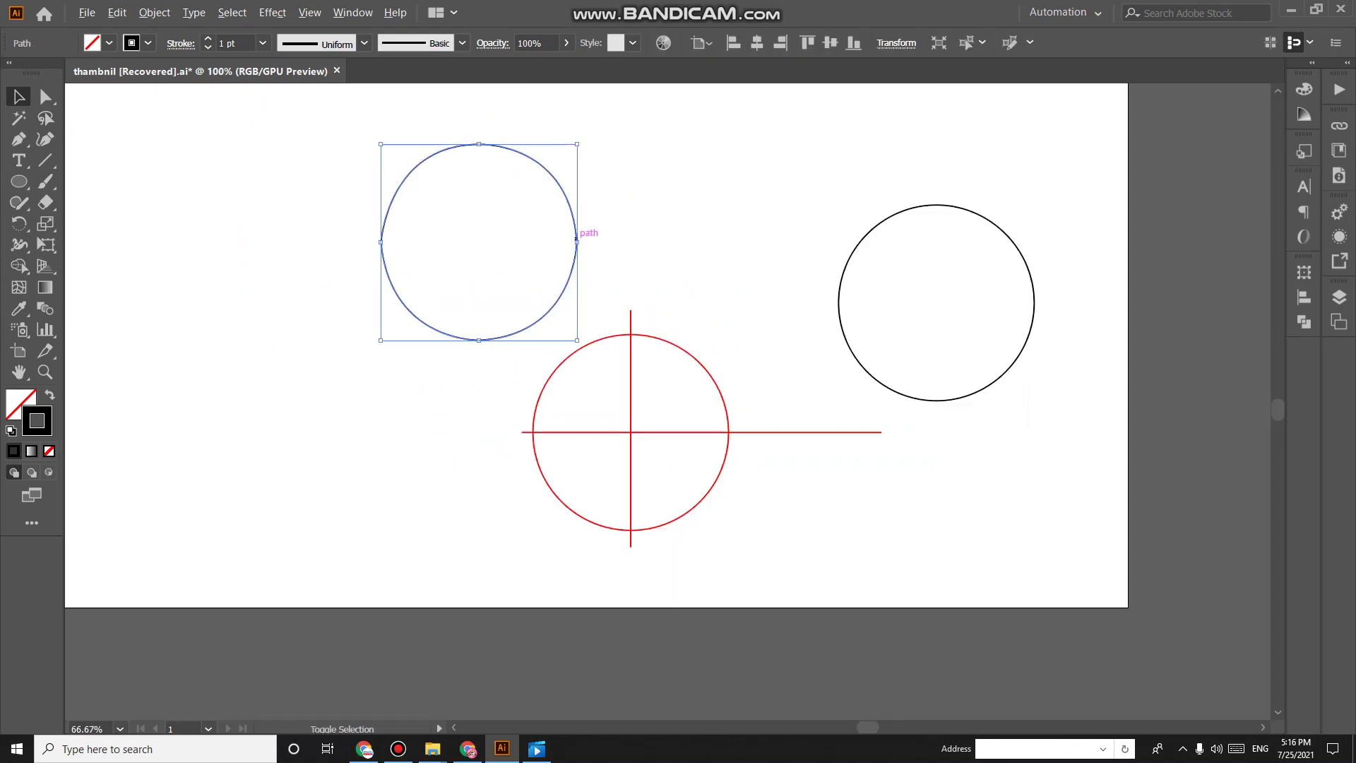
{"action": "scroll", "coordinate": [579, 238], "scroll_direction": "up", "scroll_amount": 5}
{"action": "key", "text": "ctrl+shift+a"}
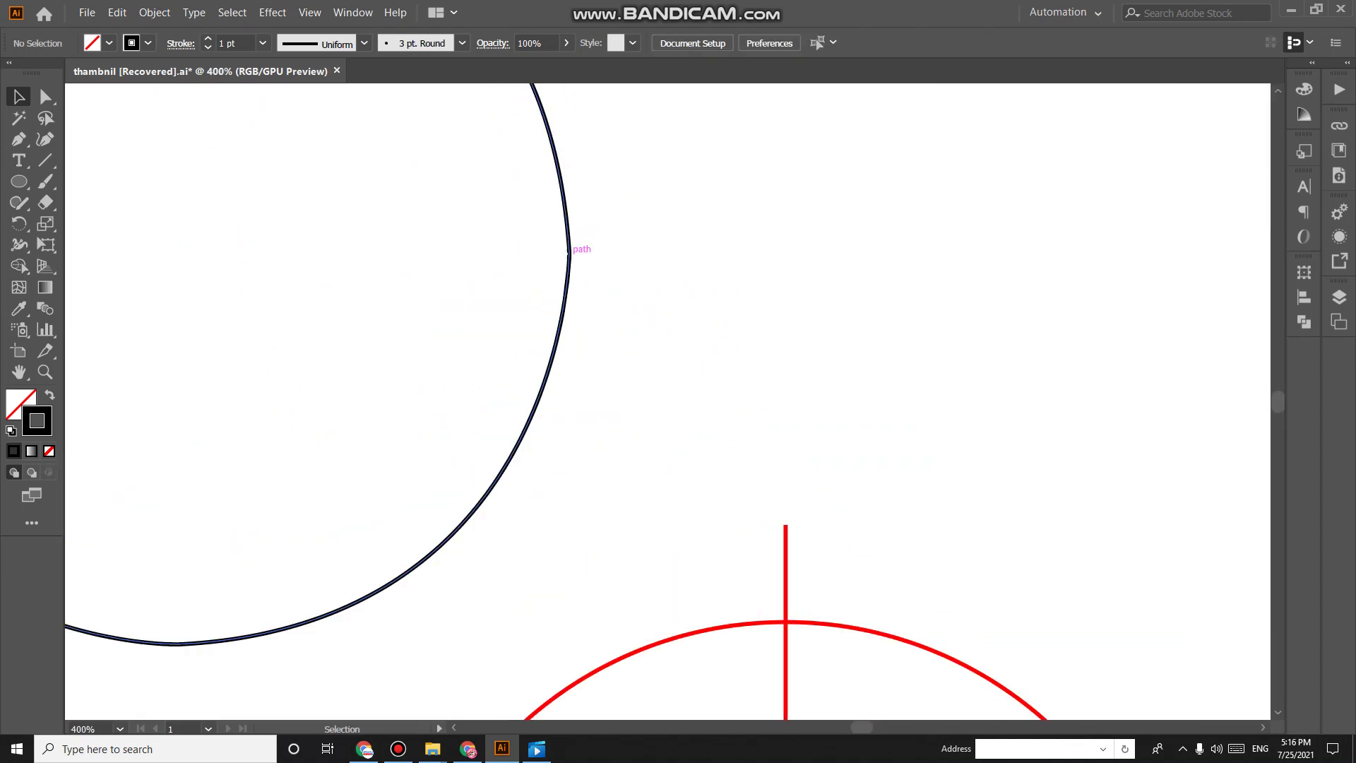
{"action": "key", "text": "ctrl+1"}
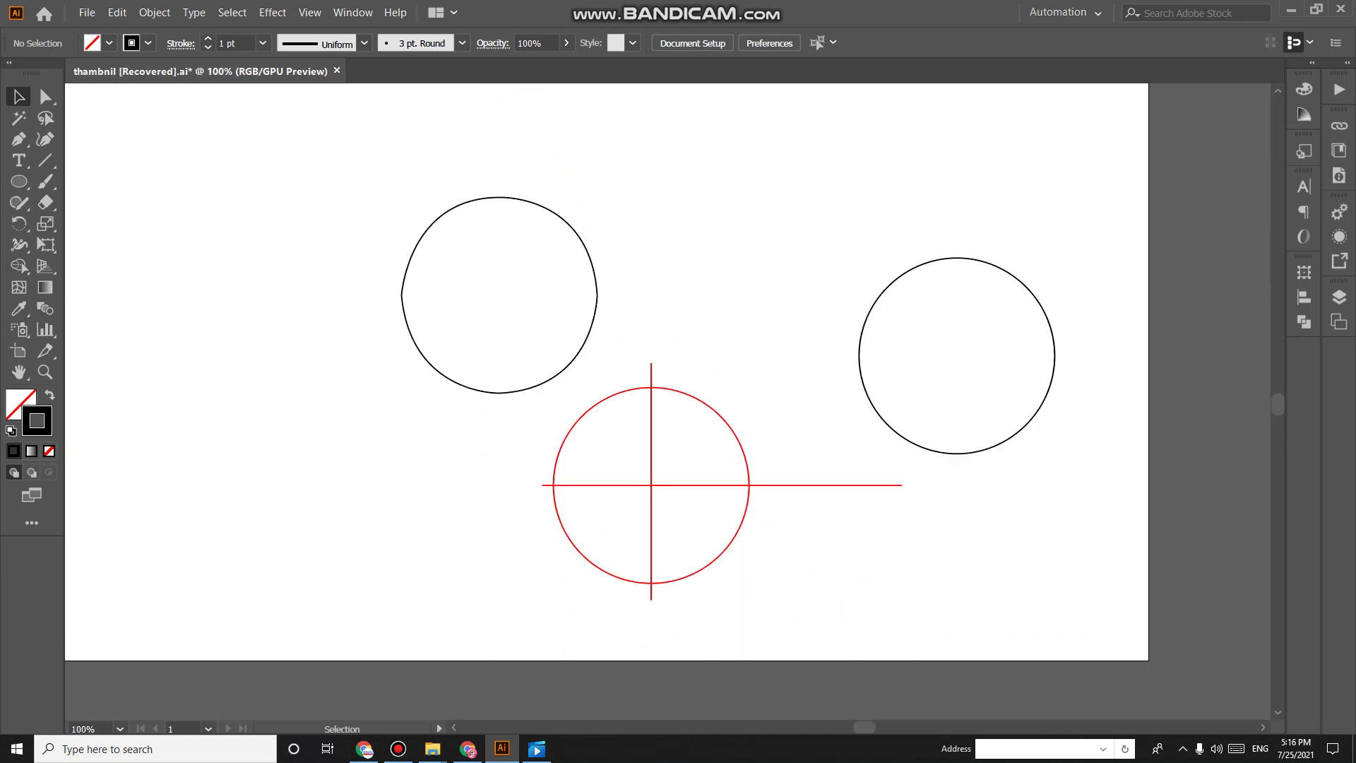
{"action": "scroll", "coordinate": [1054, 355], "scroll_direction": "up", "scroll_amount": 2}
{"action": "scroll", "coordinate": [1054, 355], "scroll_direction": "up", "scroll_amount": 3}
{"action": "key", "text": "ctrl+1"}
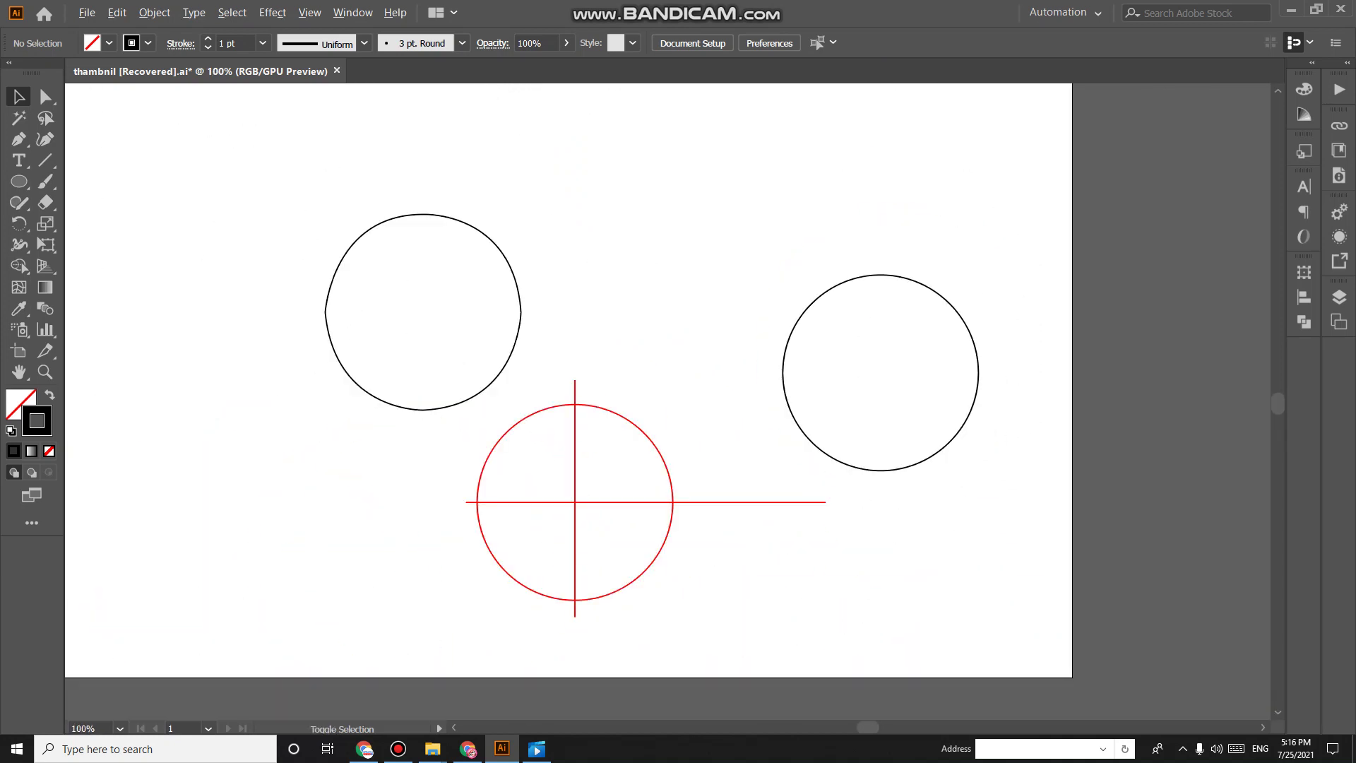
Marquee-select the traced circle at the upper left and delete it.
{"action": "left_click_drag", "start_coordinate": [604, 235], "coordinate": [345, 307]}
{"action": "key", "text": "Delete"}
{"action": "scroll", "coordinate": [600, 567], "scroll_direction": "up", "scroll_amount": 1}
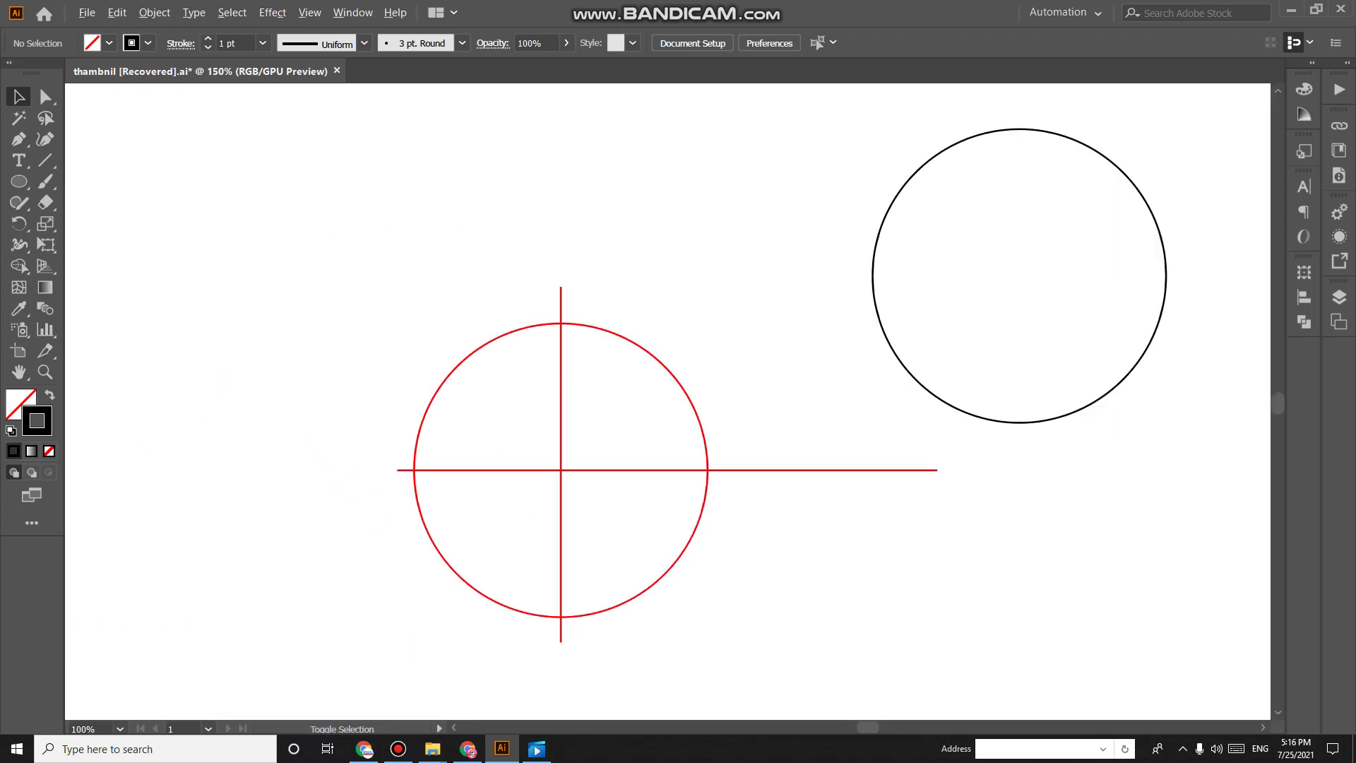
{"action": "scroll", "coordinate": [600, 567], "scroll_direction": "up", "scroll_amount": 1}
{"action": "key", "text": "shift+grave"}
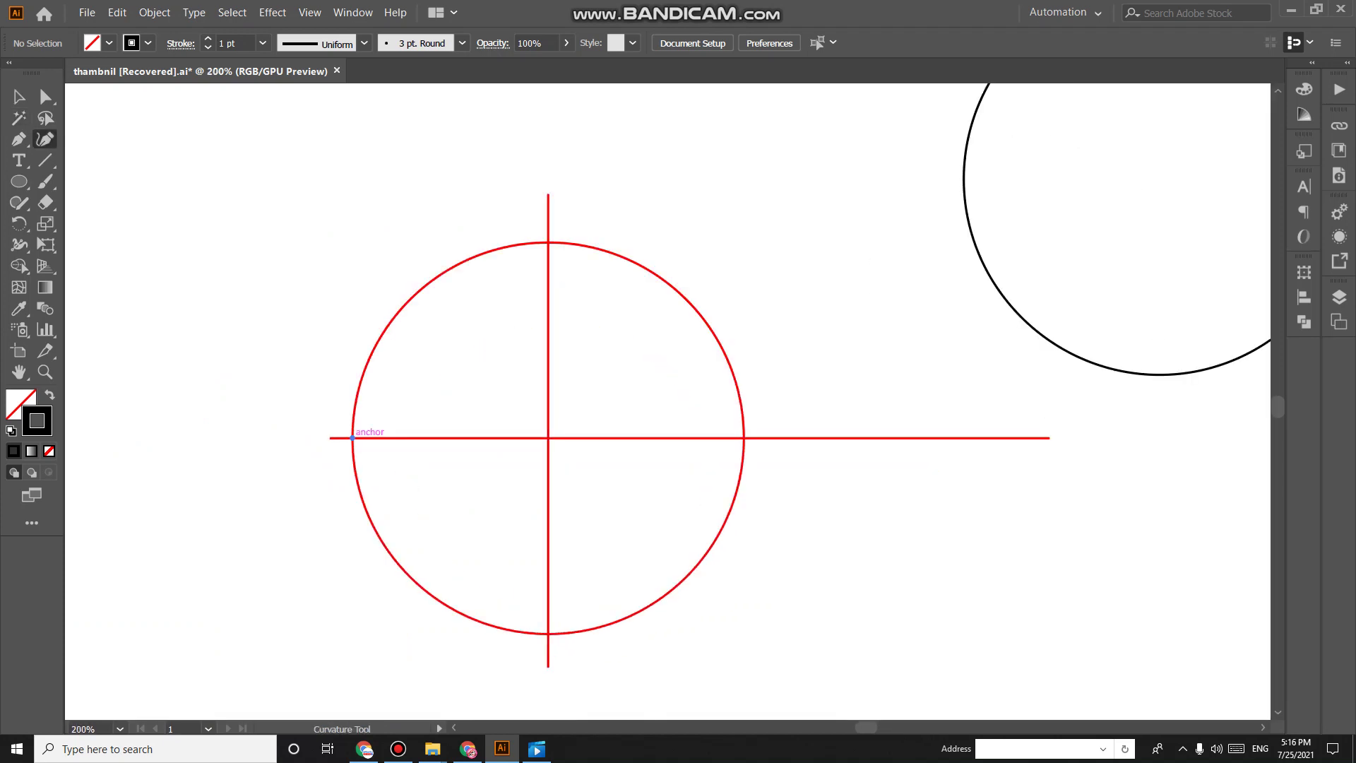
{"action": "left_click", "coordinate": [352, 437]}
{"action": "left_click", "coordinate": [548, 239]}
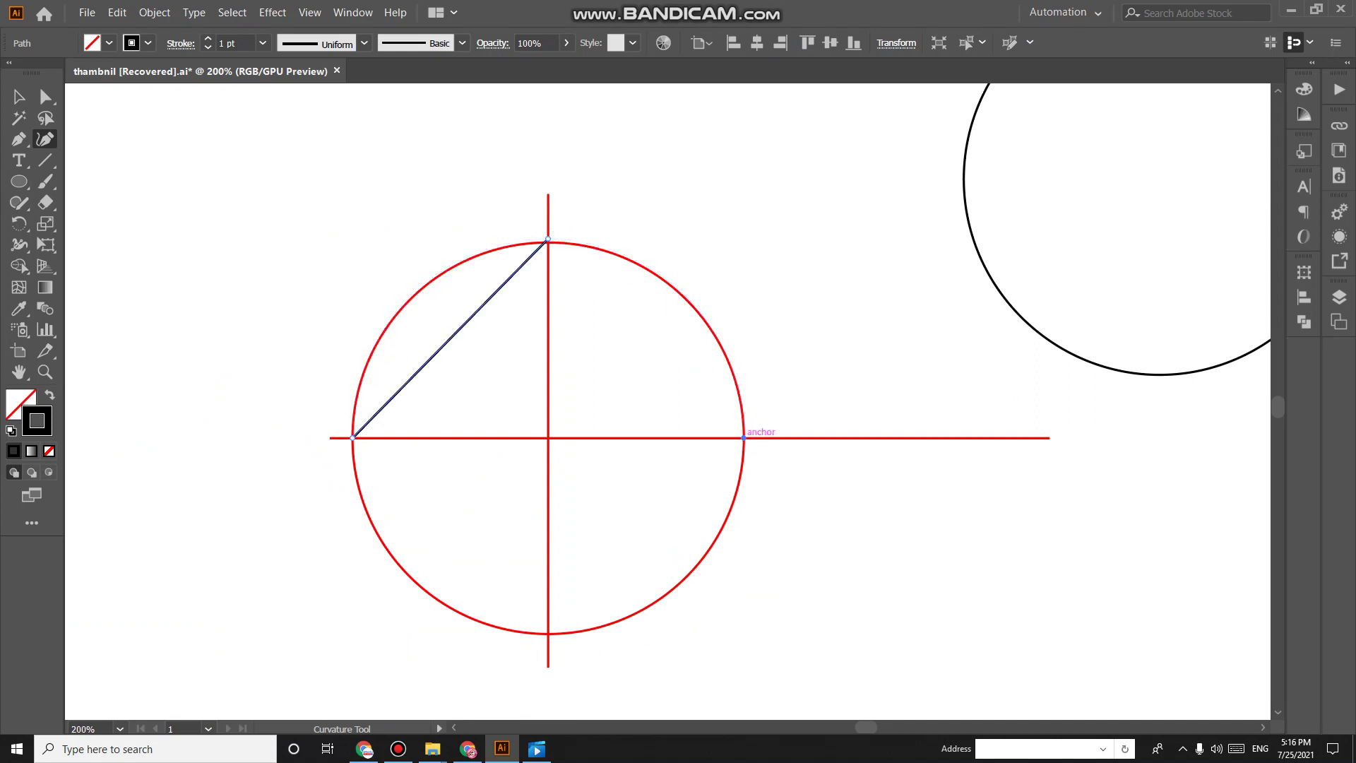
{"action": "left_click", "coordinate": [744, 438]}
{"action": "scroll", "coordinate": [696, 545], "scroll_direction": "down", "scroll_amount": 1}
{"action": "left_click", "coordinate": [548, 616]}
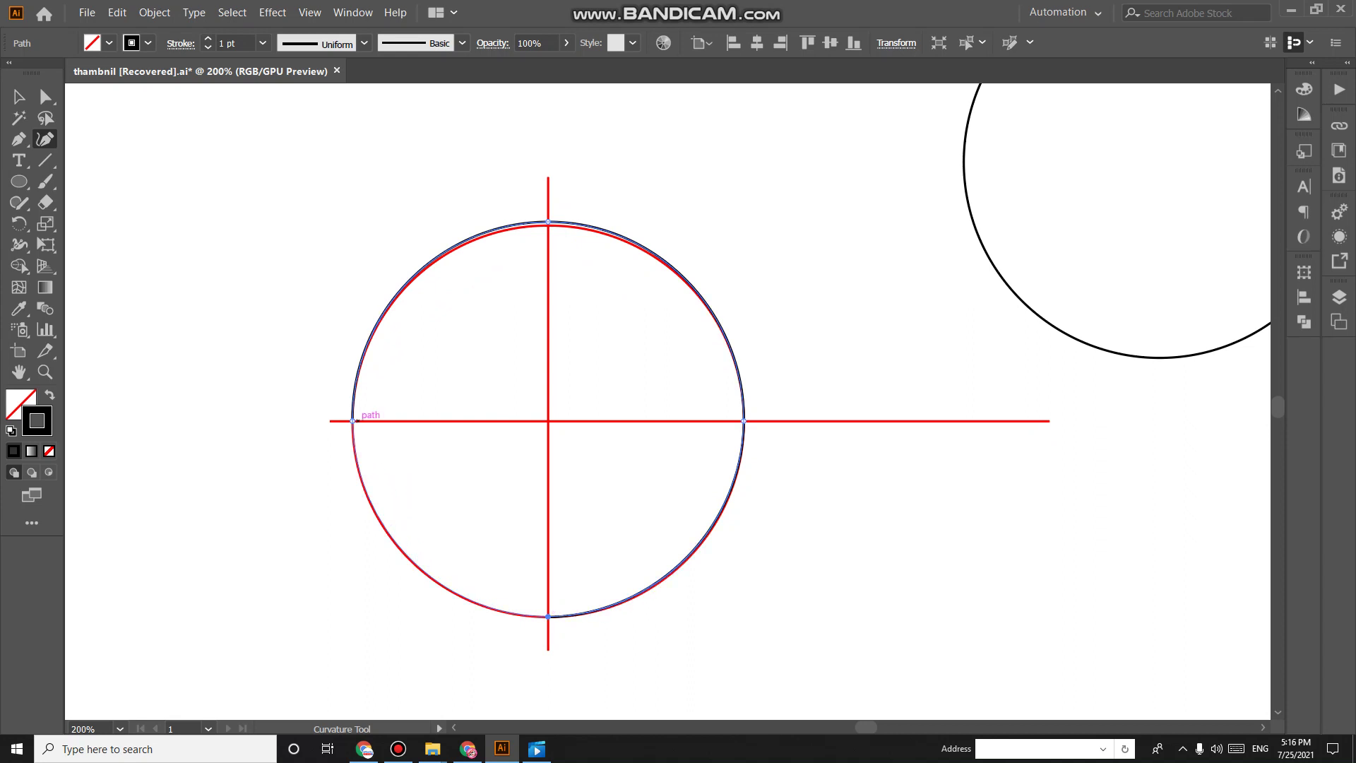
{"action": "left_click", "coordinate": [353, 421]}
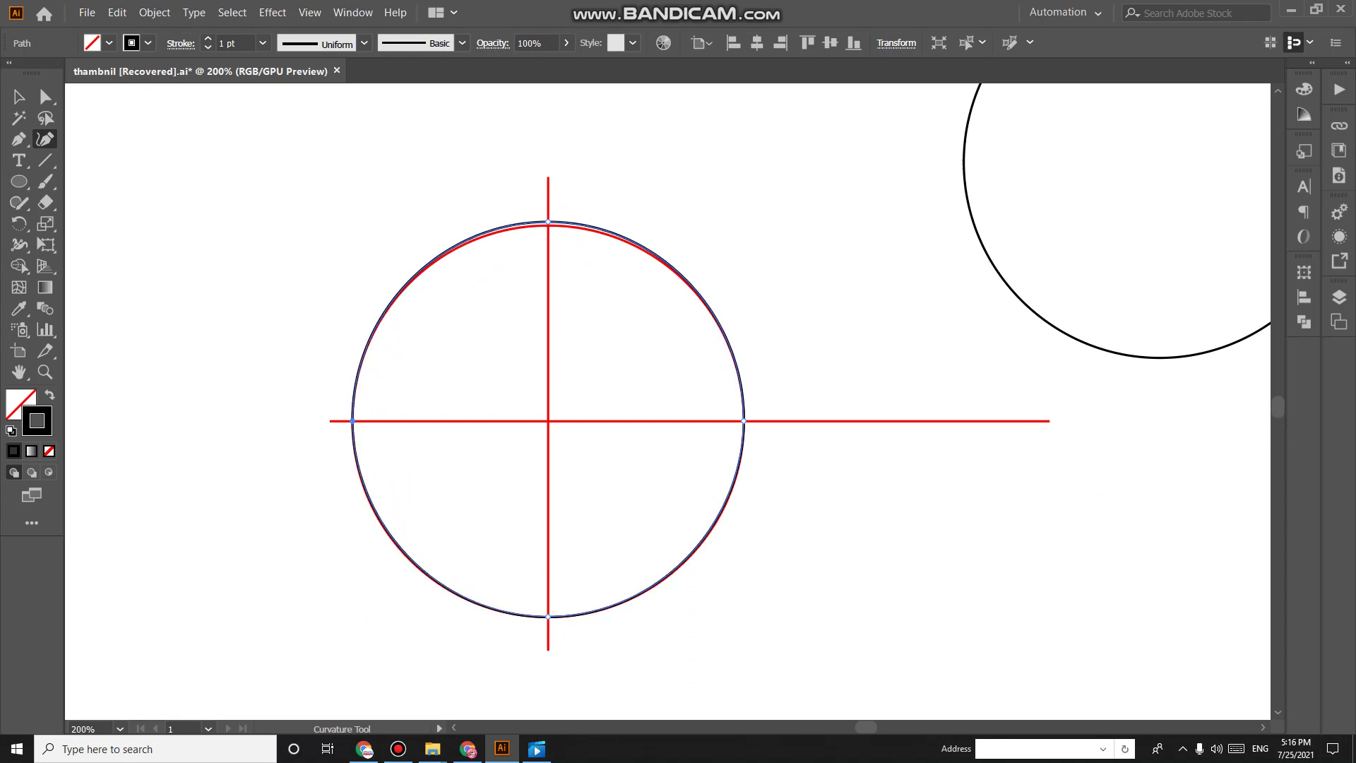
{"action": "scroll", "coordinate": [714, 302], "scroll_direction": "up", "scroll_amount": 4}
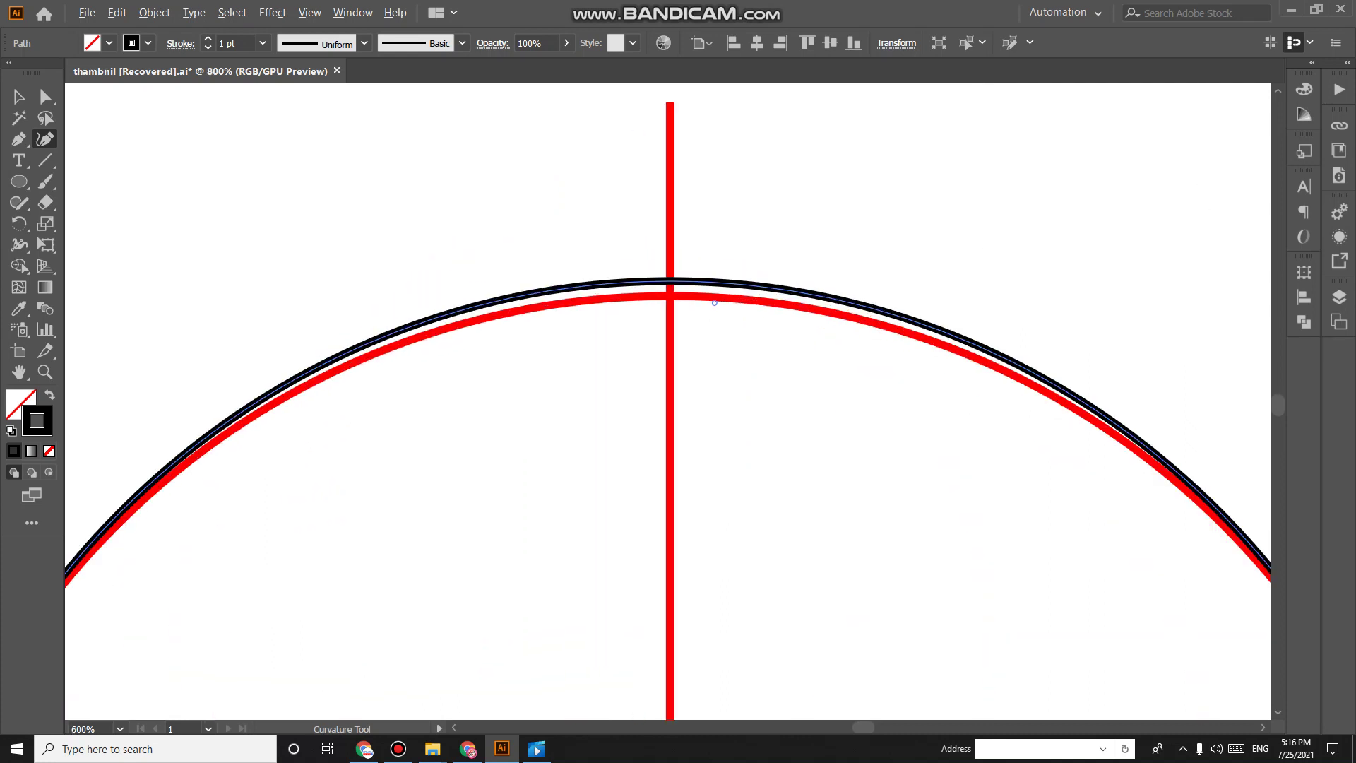
{"action": "left_click_drag", "start_coordinate": [141, 495], "coordinate": [430, 720]}
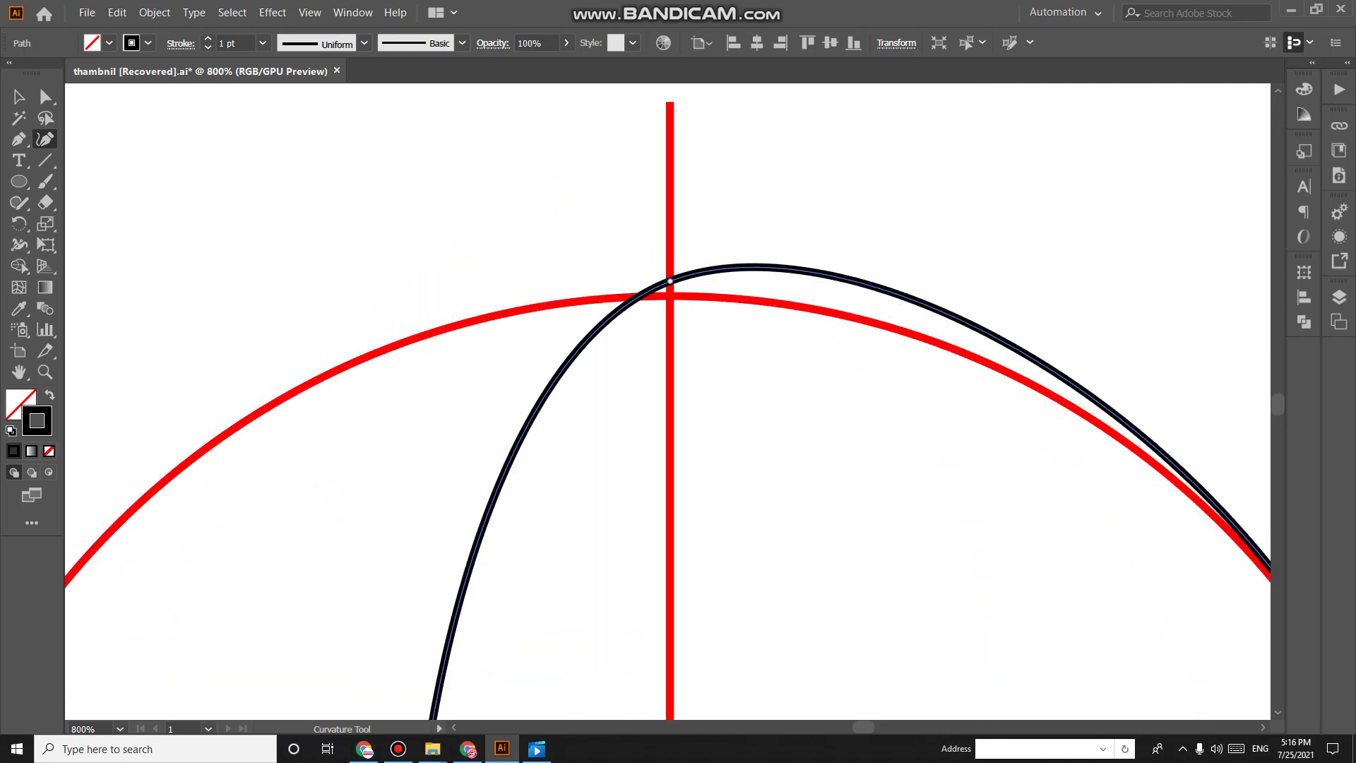
{"action": "key", "text": "Delete"}
{"action": "scroll", "coordinate": [454, 218], "scroll_direction": "down", "scroll_amount": 1}
{"action": "scroll", "coordinate": [455, 219], "scroll_direction": "down", "scroll_amount": 1}
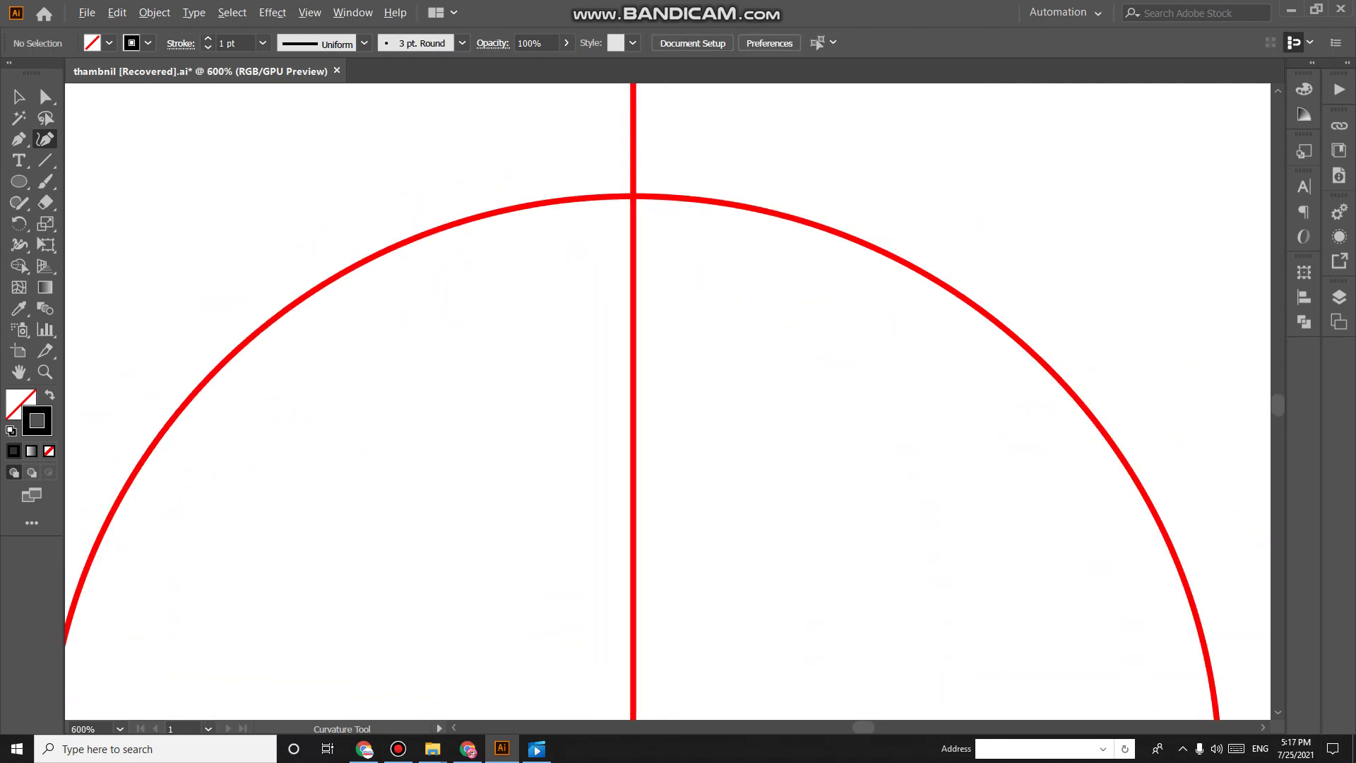
{"action": "scroll", "coordinate": [454, 218], "scroll_direction": "down", "scroll_amount": 1}
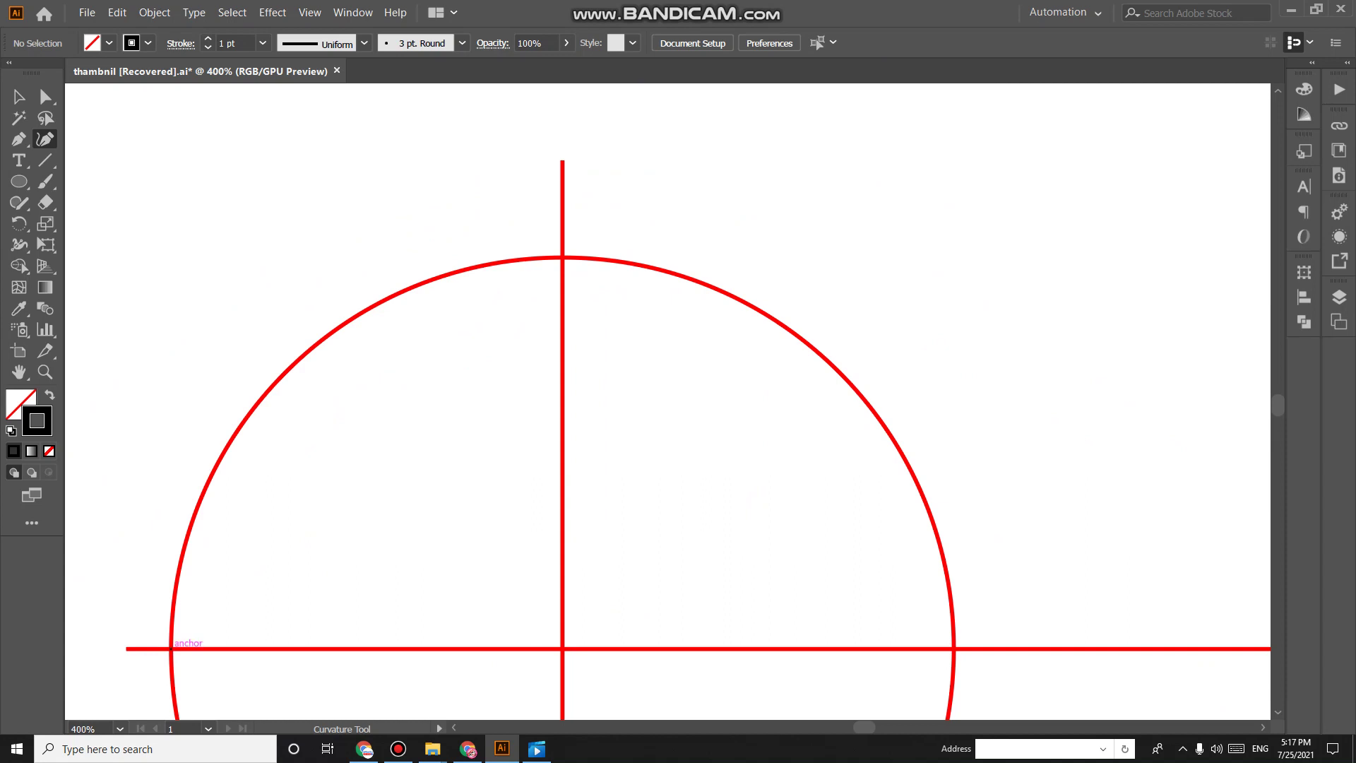
Click the left, top, right and bottom crosshair intersections with the Curvature tool, closing the circle at the left.
{"action": "left_click", "coordinate": [170, 648]}
{"action": "left_click", "coordinate": [562, 258]}
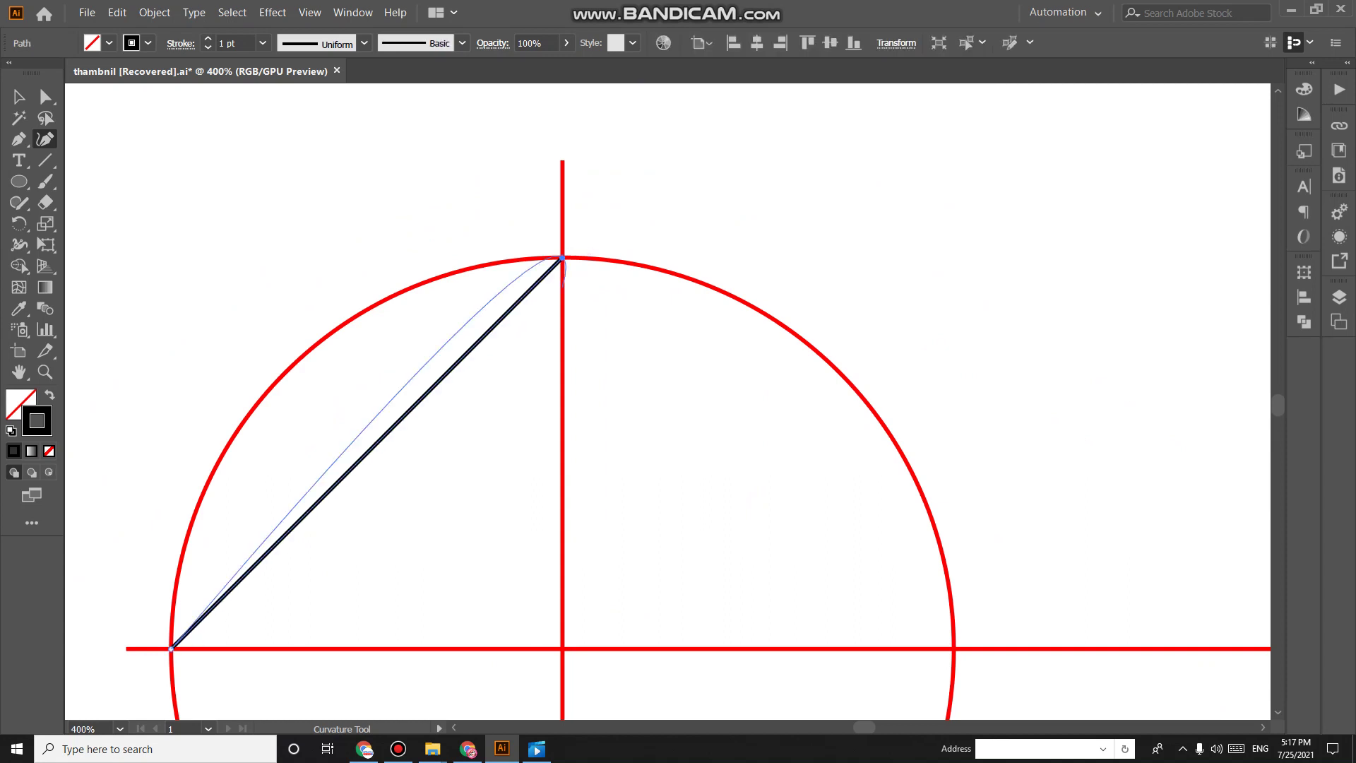
{"action": "scroll", "coordinate": [562, 257], "scroll_direction": "down", "scroll_amount": 3}
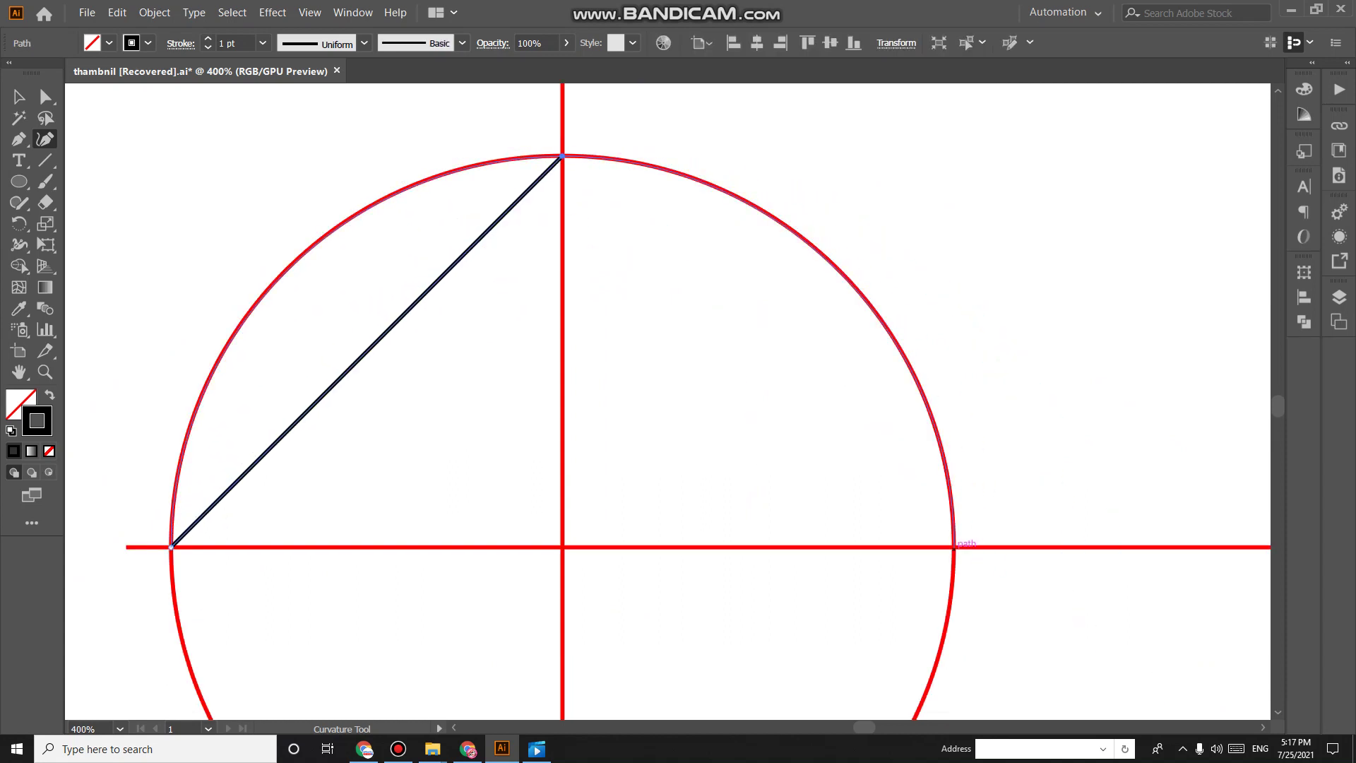
{"action": "left_click", "coordinate": [954, 547]}
{"action": "scroll", "coordinate": [953, 546], "scroll_direction": "down", "scroll_amount": 3}
{"action": "scroll", "coordinate": [932, 494], "scroll_direction": "down", "scroll_amount": 3}
{"action": "scroll", "coordinate": [909, 616], "scroll_direction": "down", "scroll_amount": 2}
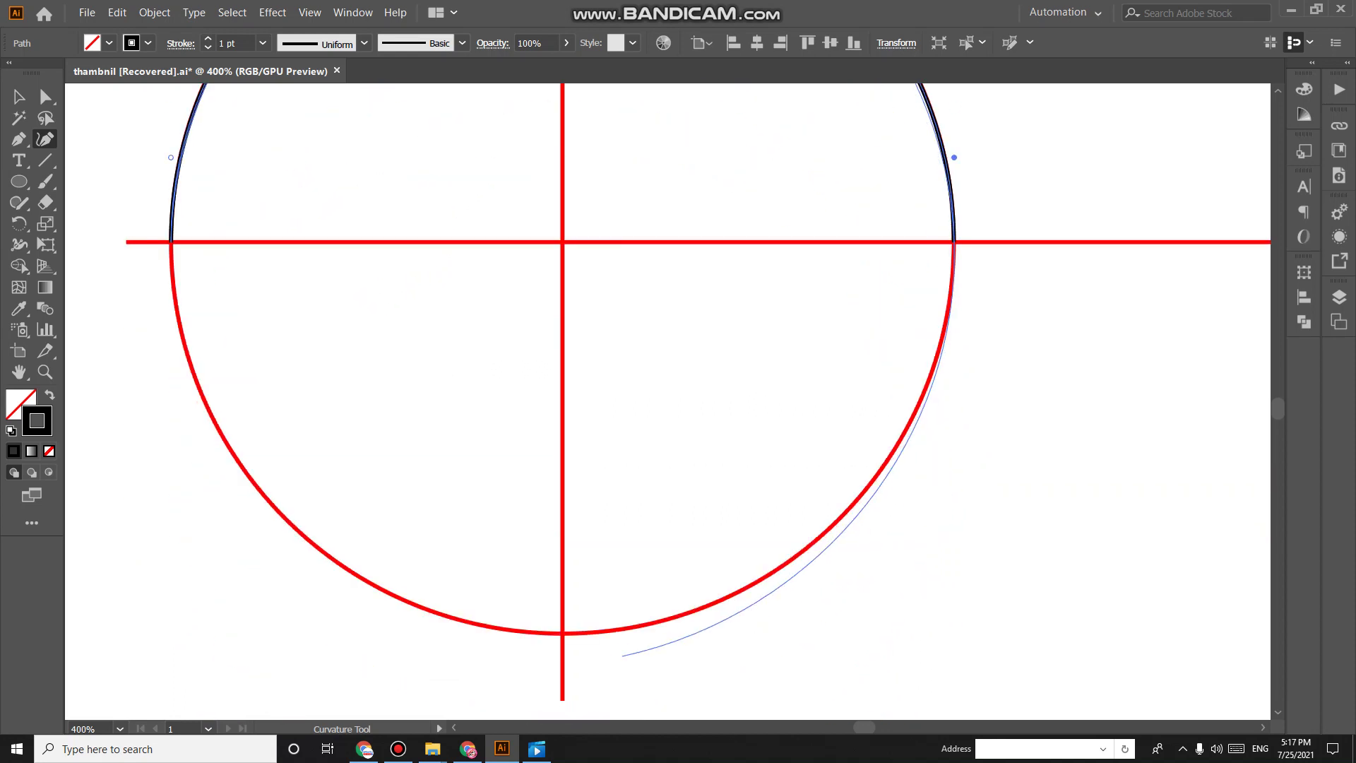
{"action": "left_click", "coordinate": [560, 633]}
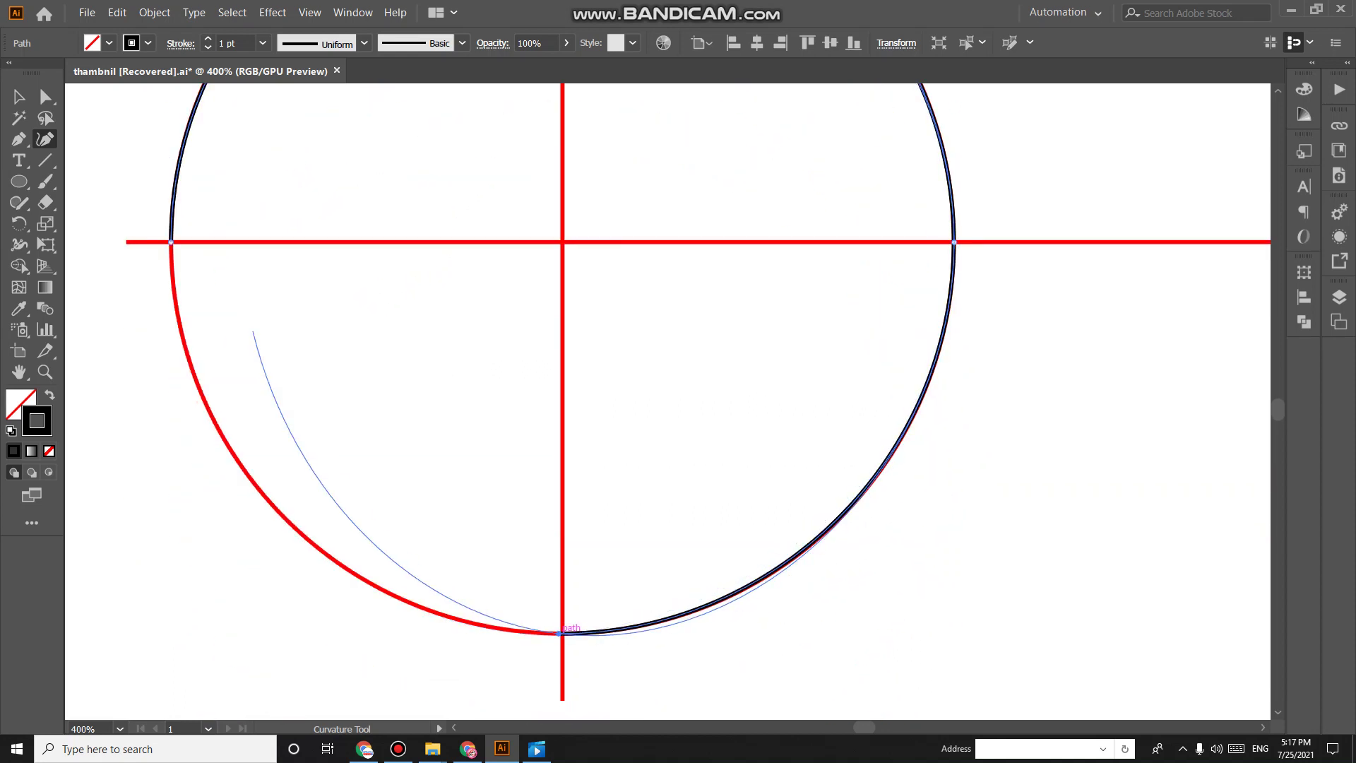
{"action": "left_click", "coordinate": [171, 242]}
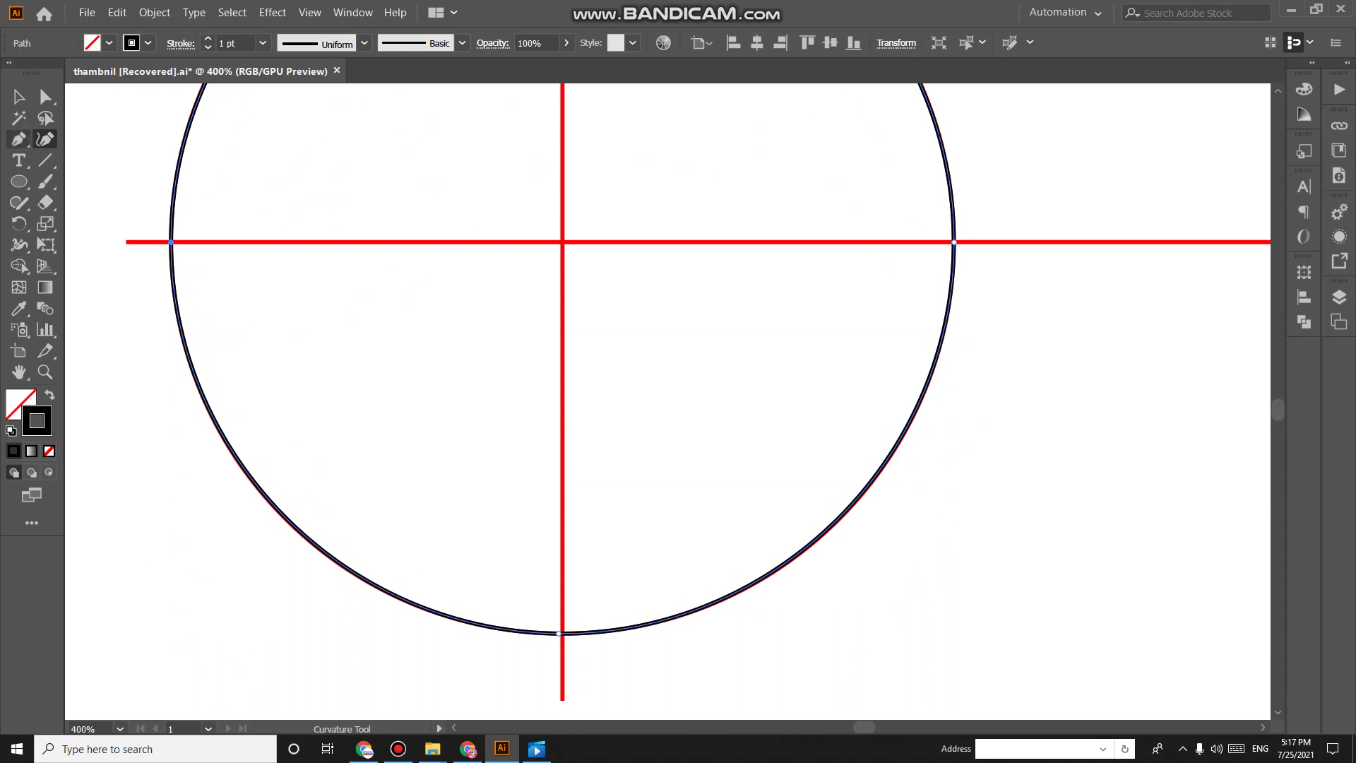
{"action": "key", "text": "v"}
{"action": "scroll", "coordinate": [667, 401], "scroll_direction": "down", "scroll_amount": 3}
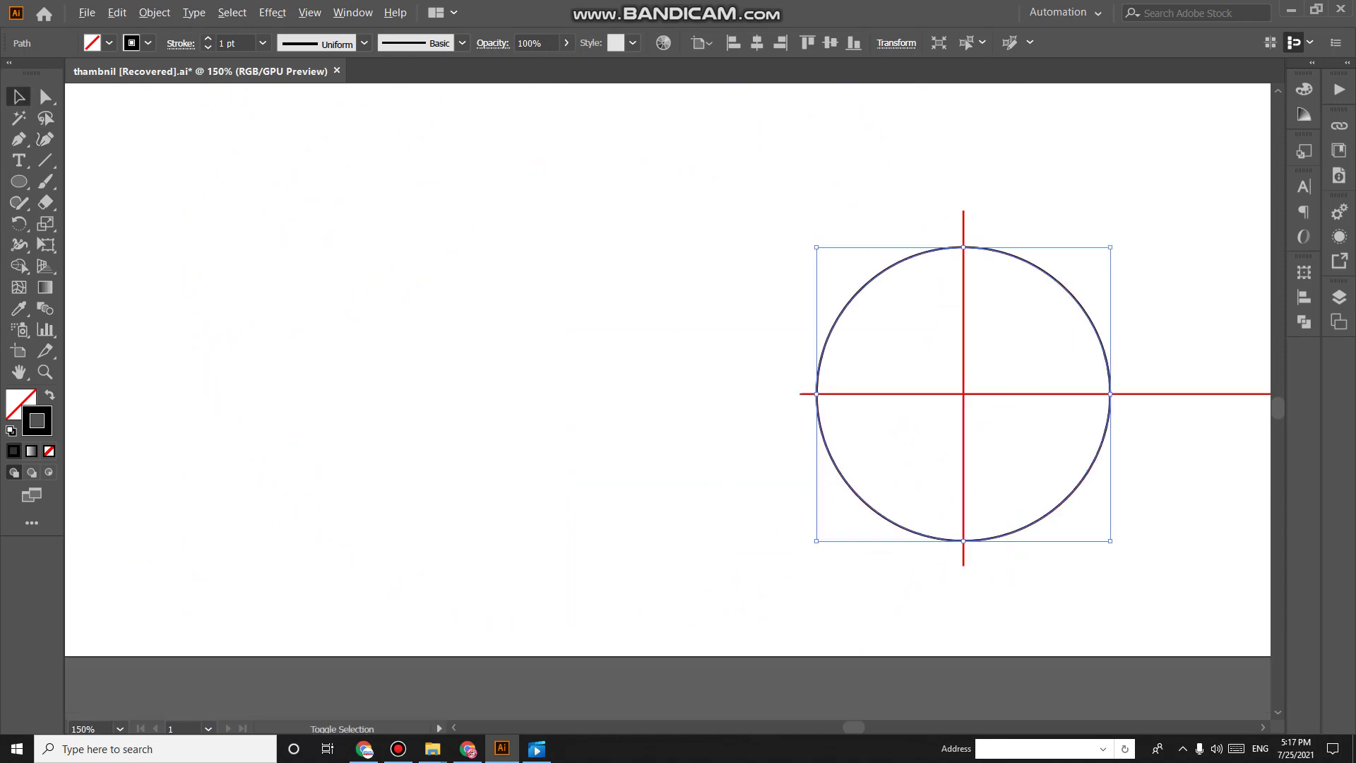
{"action": "scroll", "coordinate": [667, 401], "scroll_direction": "up", "scroll_amount": 2}
{"action": "scroll", "coordinate": [667, 401], "scroll_direction": "down", "scroll_amount": 4}
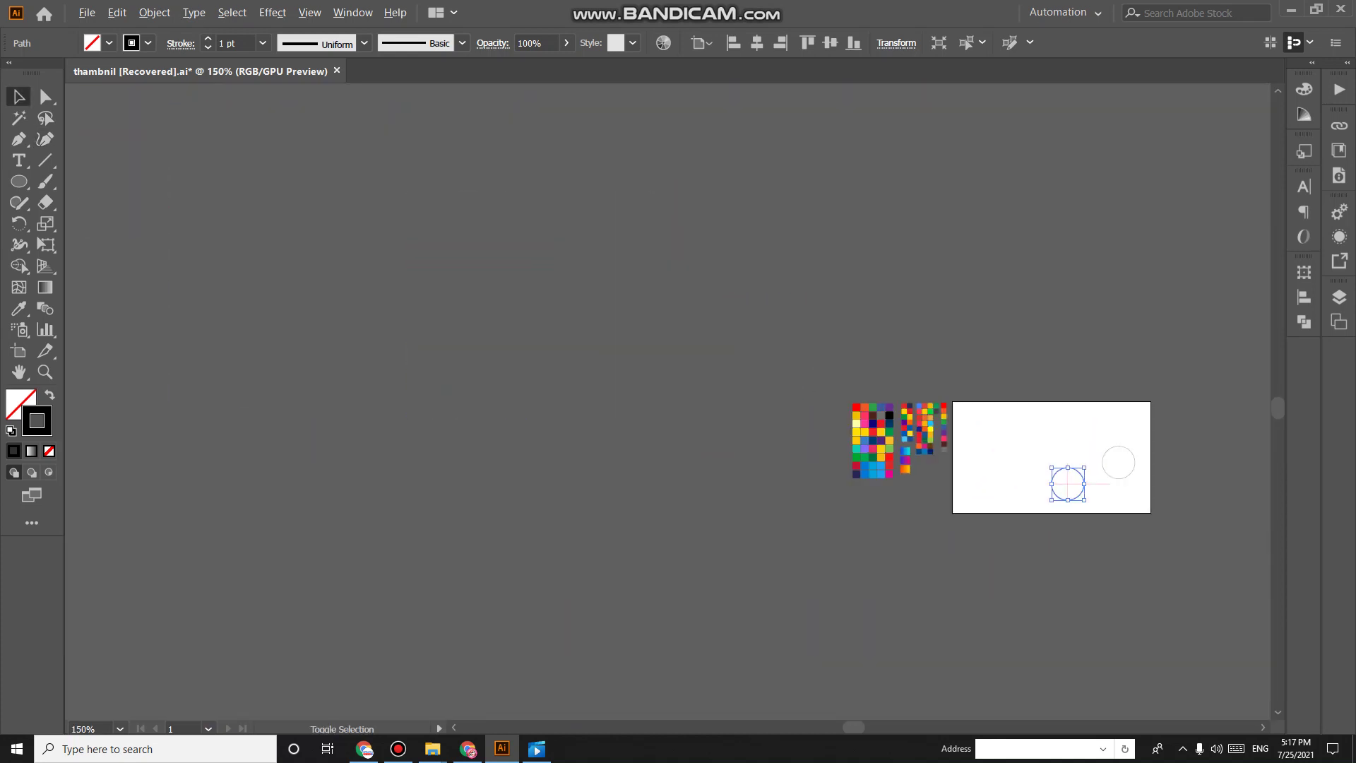
{"action": "scroll", "coordinate": [667, 401], "scroll_direction": "up", "scroll_amount": 2}
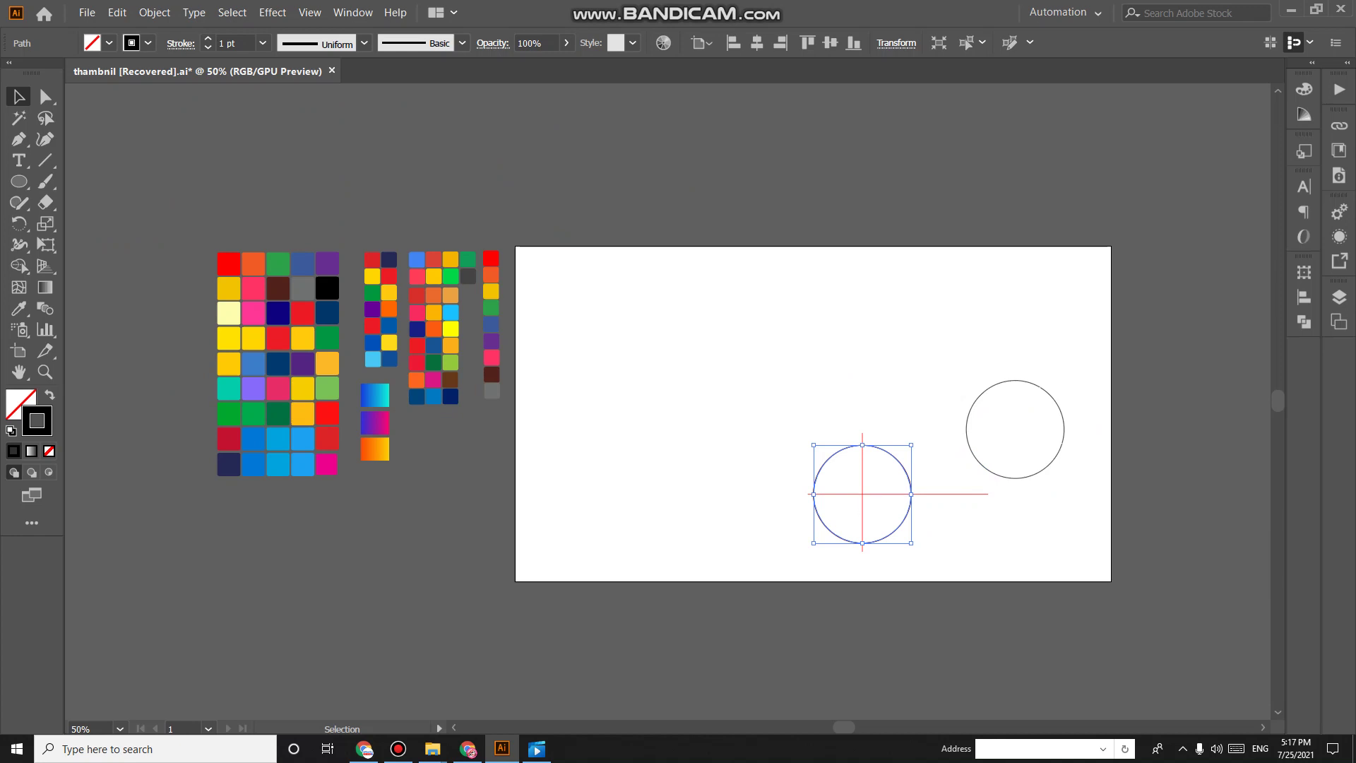
{"action": "left_click", "coordinate": [398, 749]}
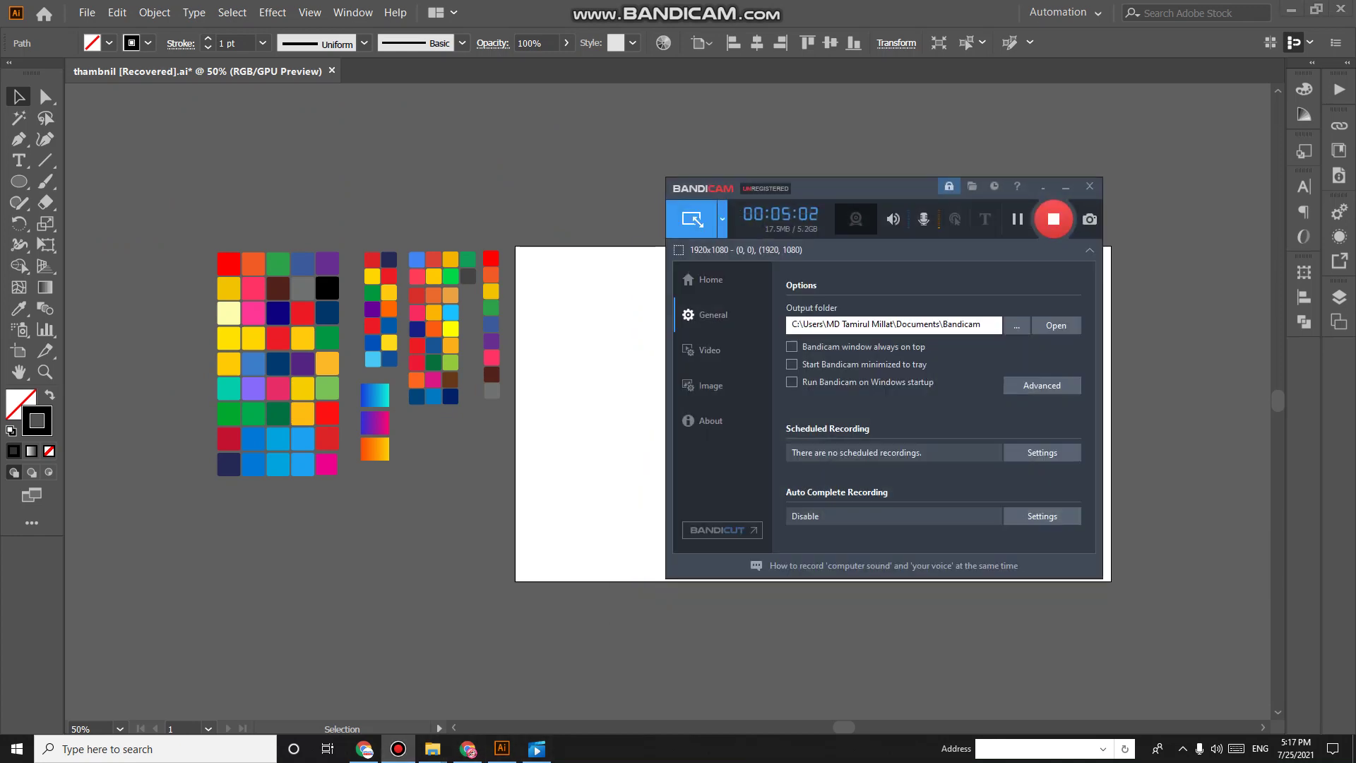